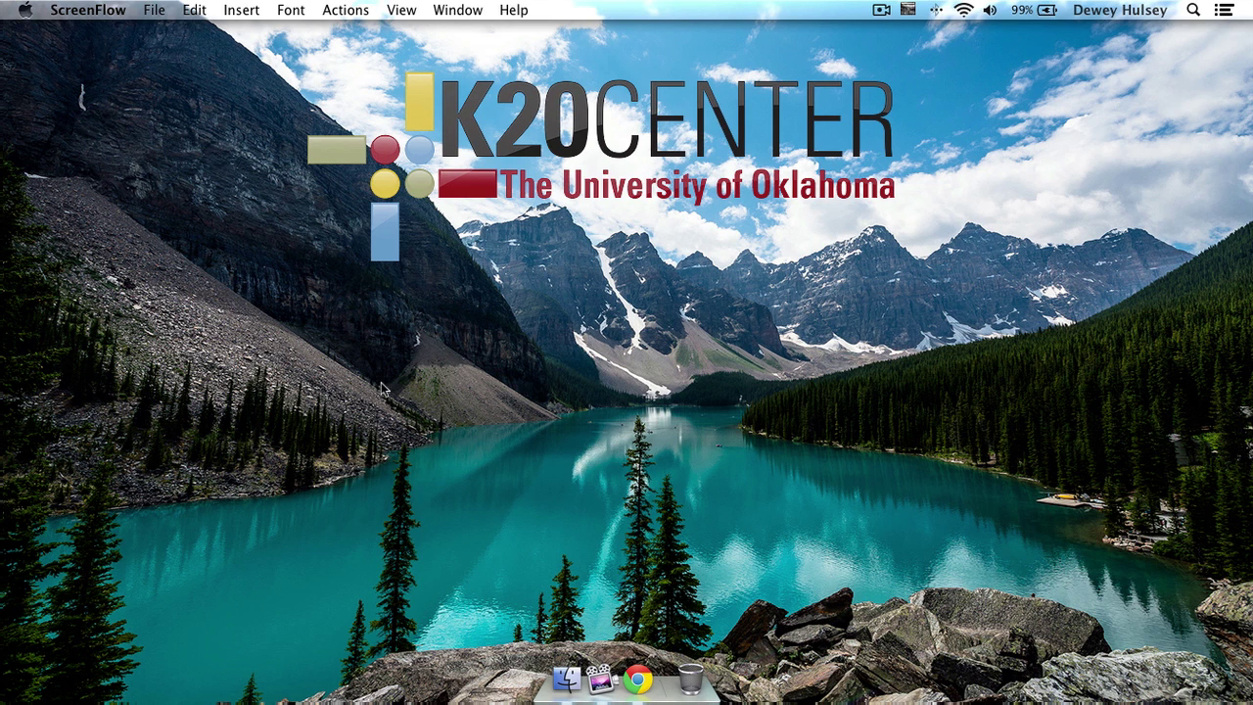
Open the Trackpad settings in System Preferences and show the Point & Click options
left_click(25, 10)
left_click(56, 94)
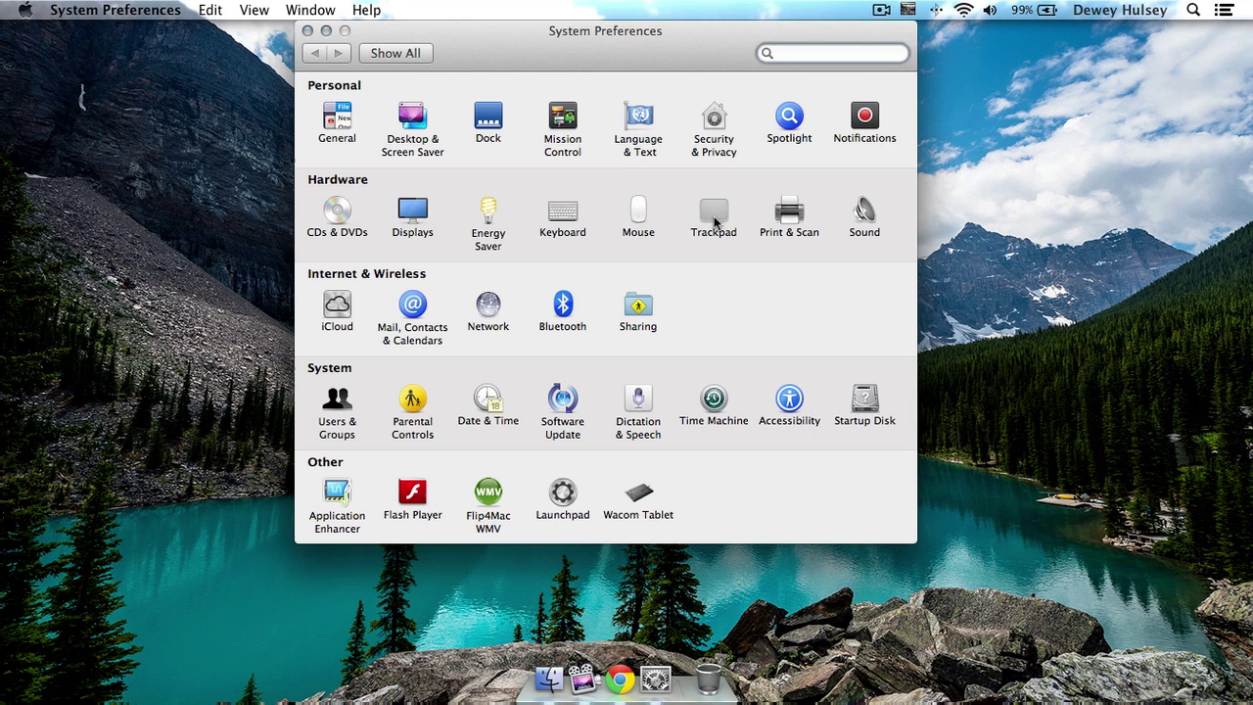
left_click(720, 223)
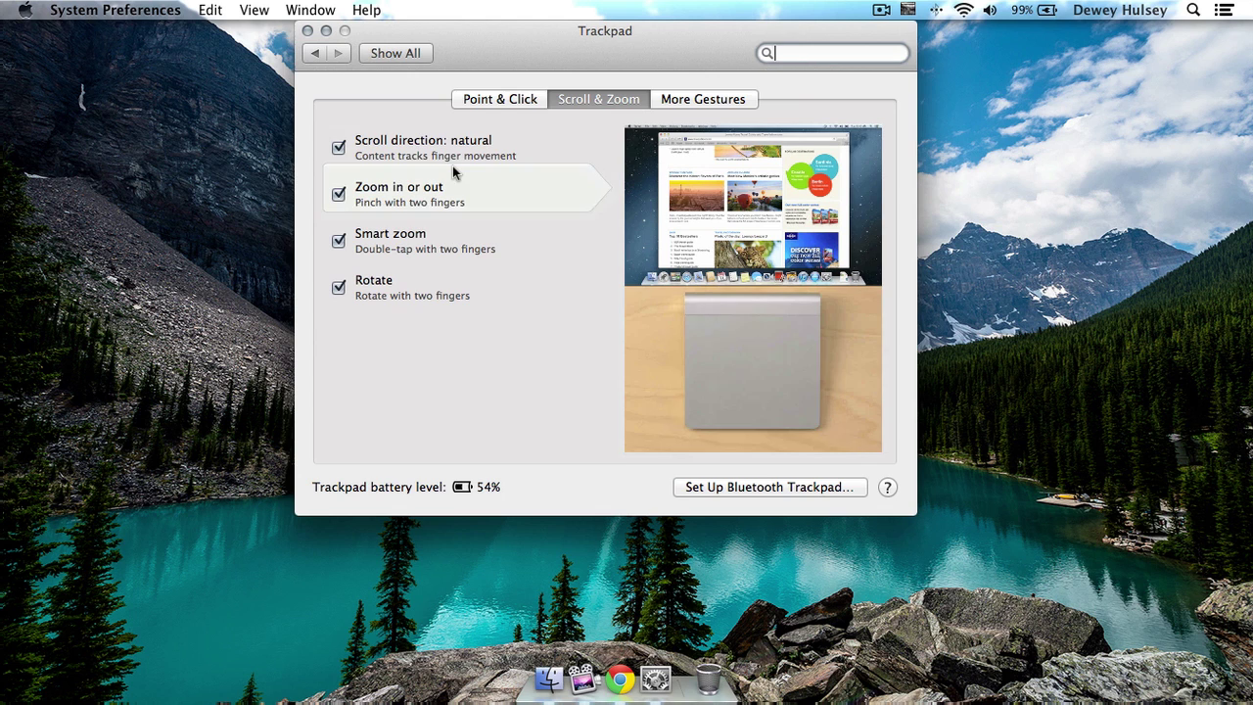
left_click(526, 102)
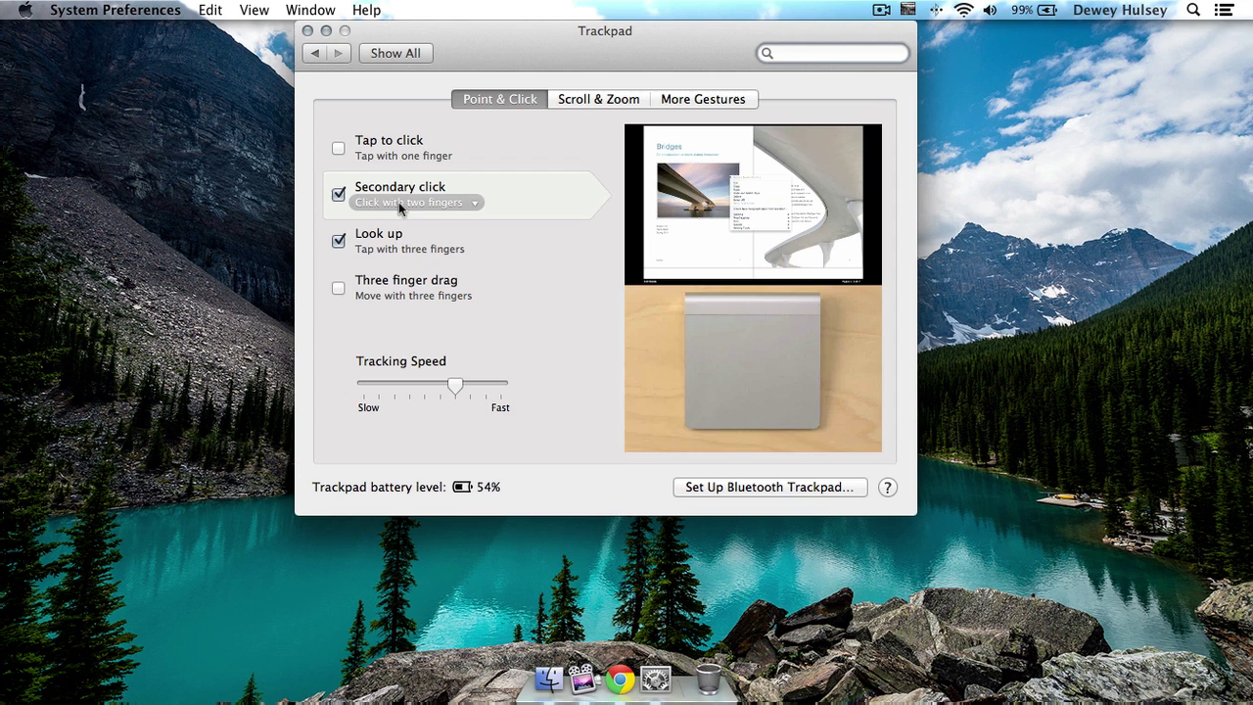
Look through the available secondary click choices and switch to the More Gestures settings
left_click(450, 203)
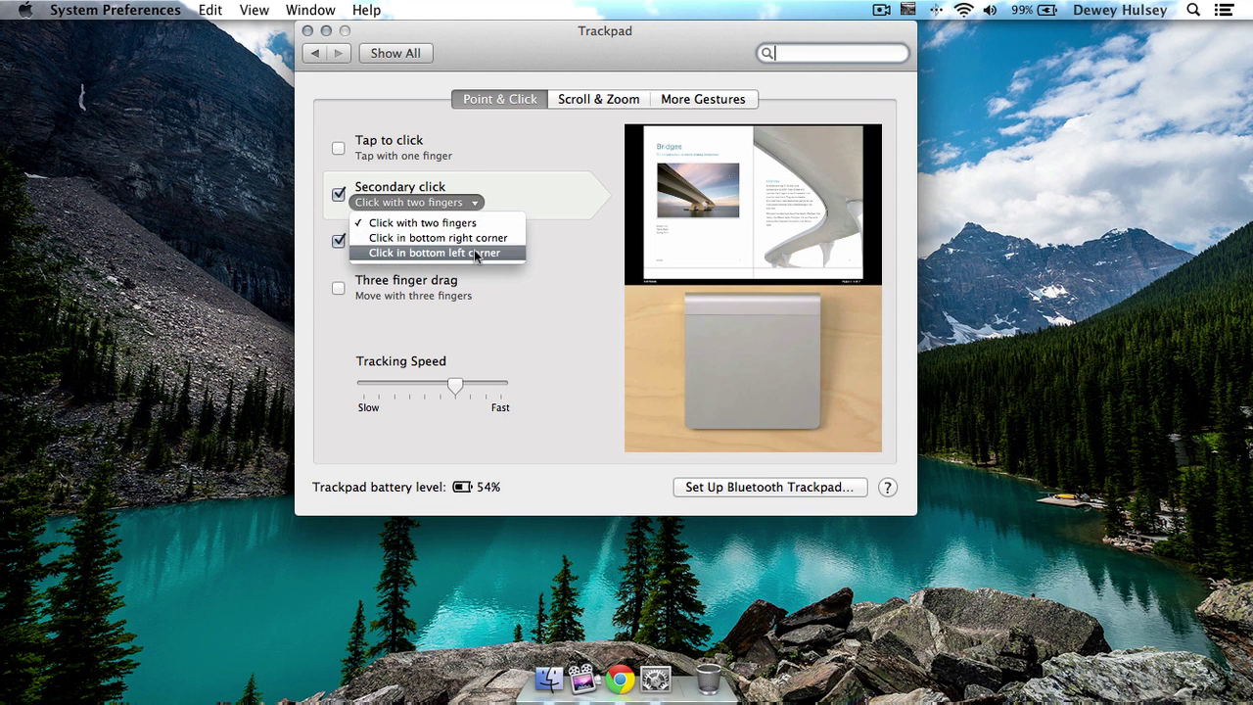
left_click(517, 182)
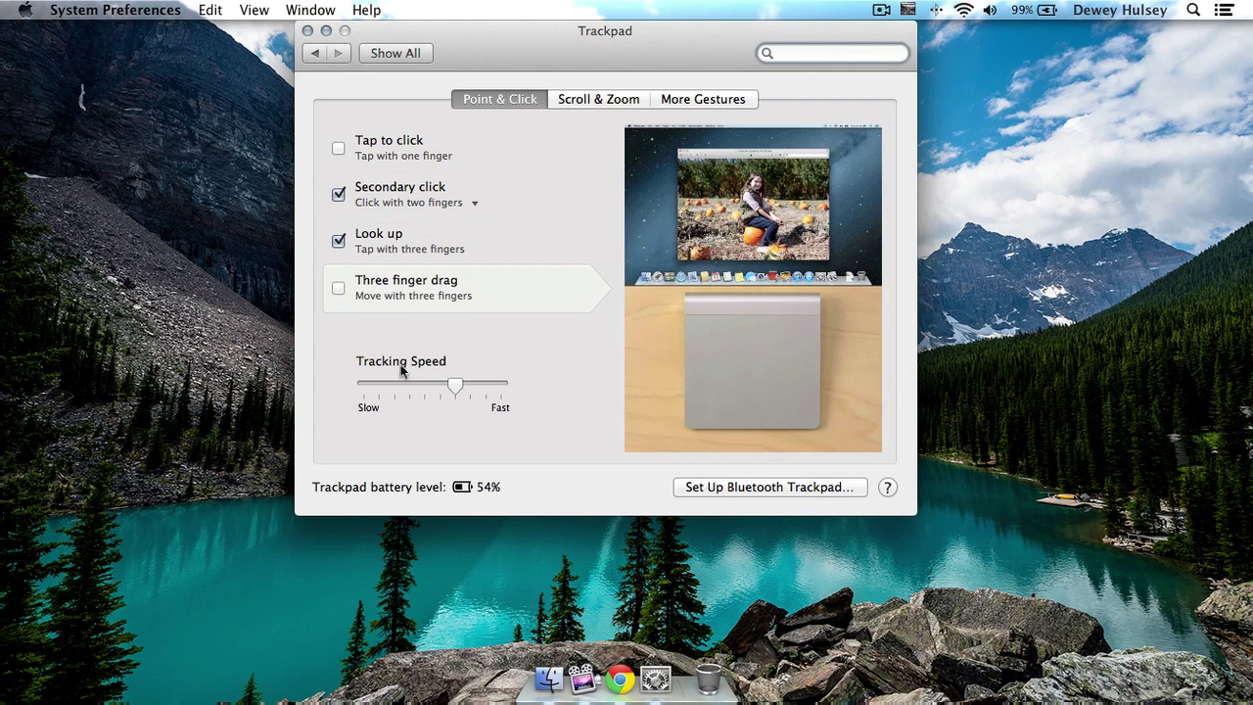
left_click(717, 100)
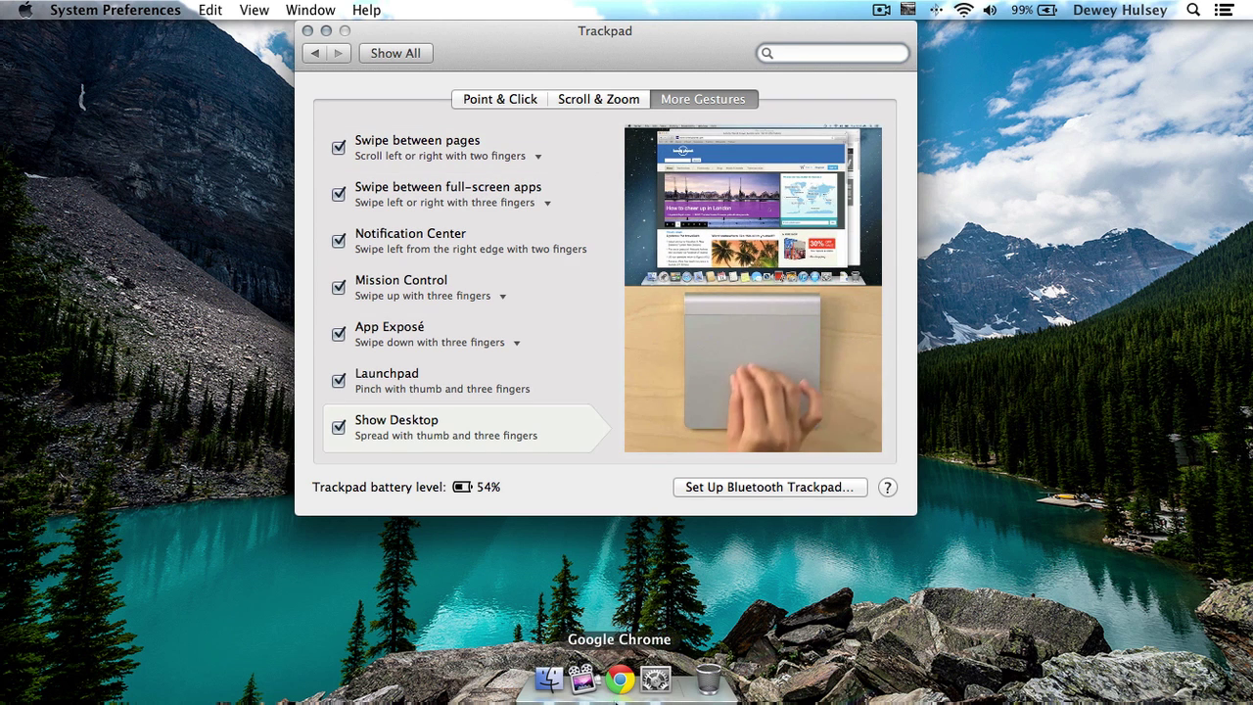
Switch to Google Chrome, load google.com and go to the Google News page
left_click(619, 678)
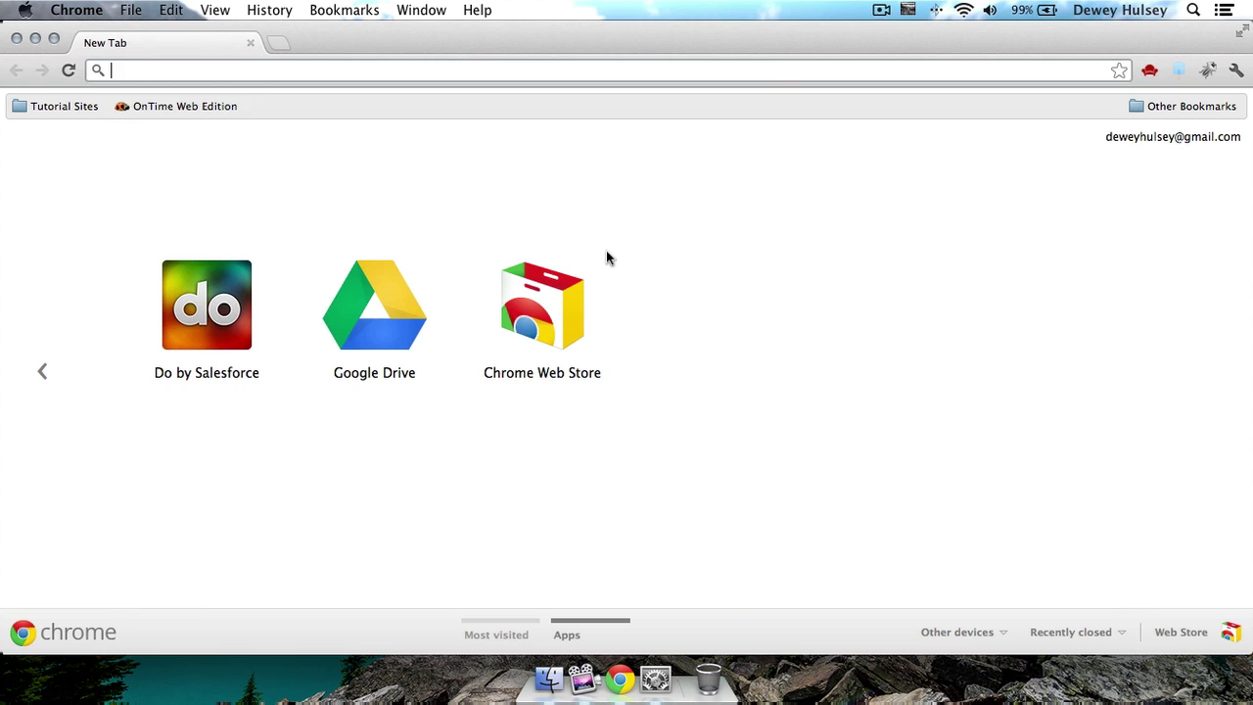
type("google.com")
key("Return")
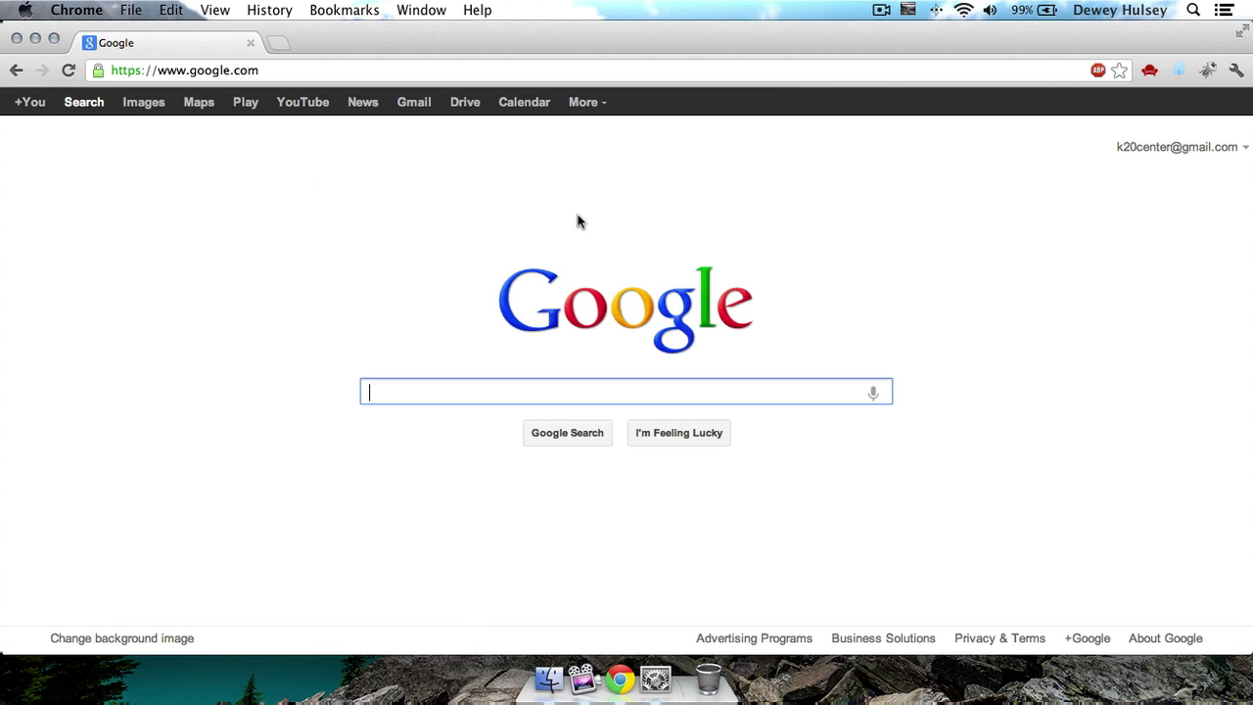
left_click(367, 102)
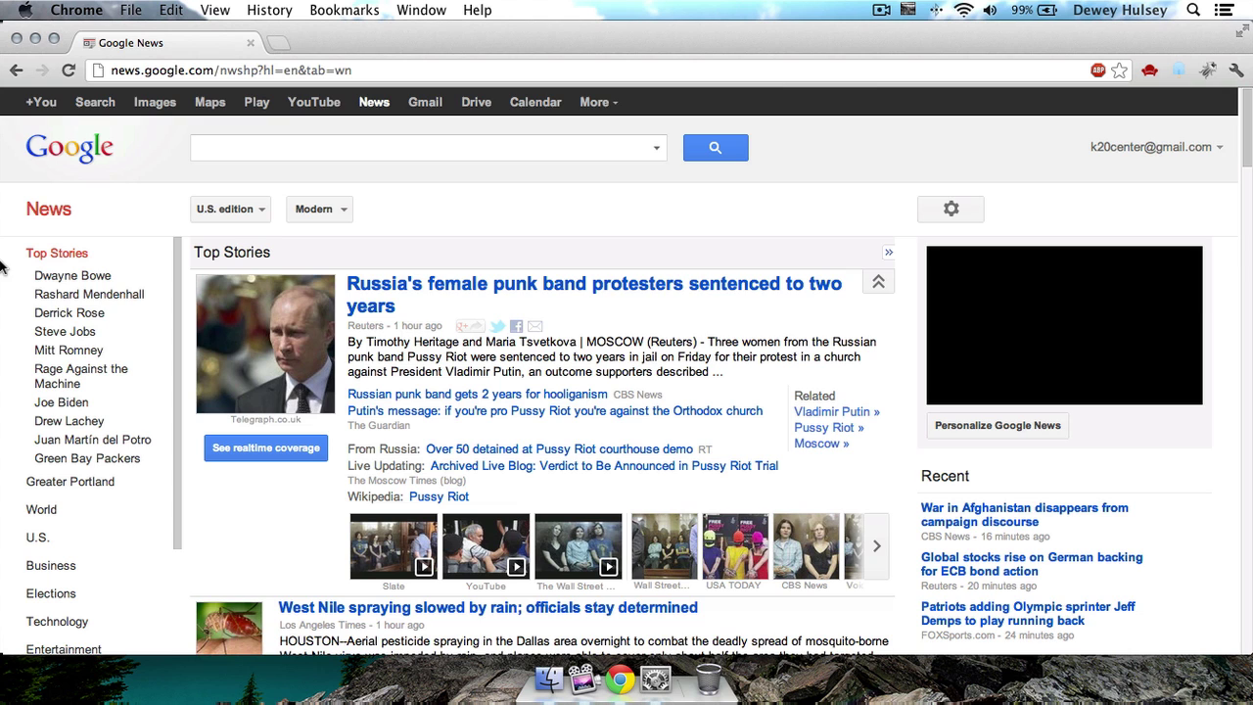
Go back and forward between Google News and the Google homepage, finish on the homepage, and return to System Preferences
scroll(12, 266, "left", 3)
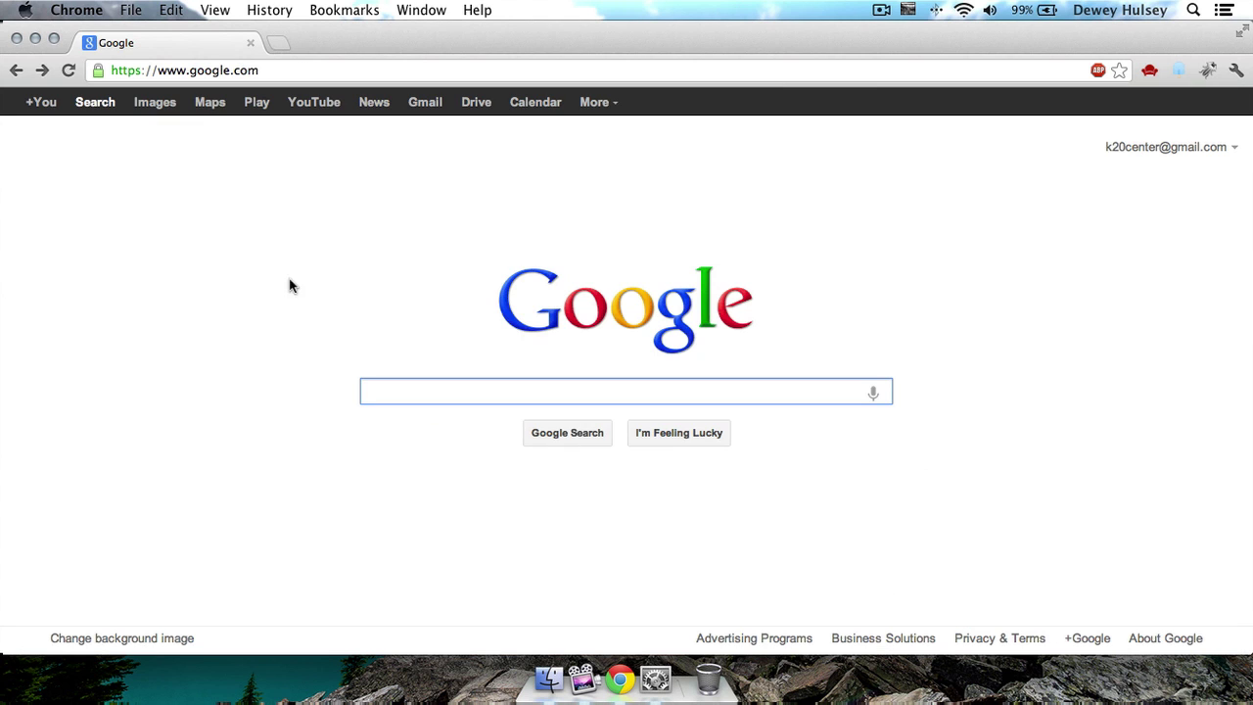
scroll(480, 299, "right", 3)
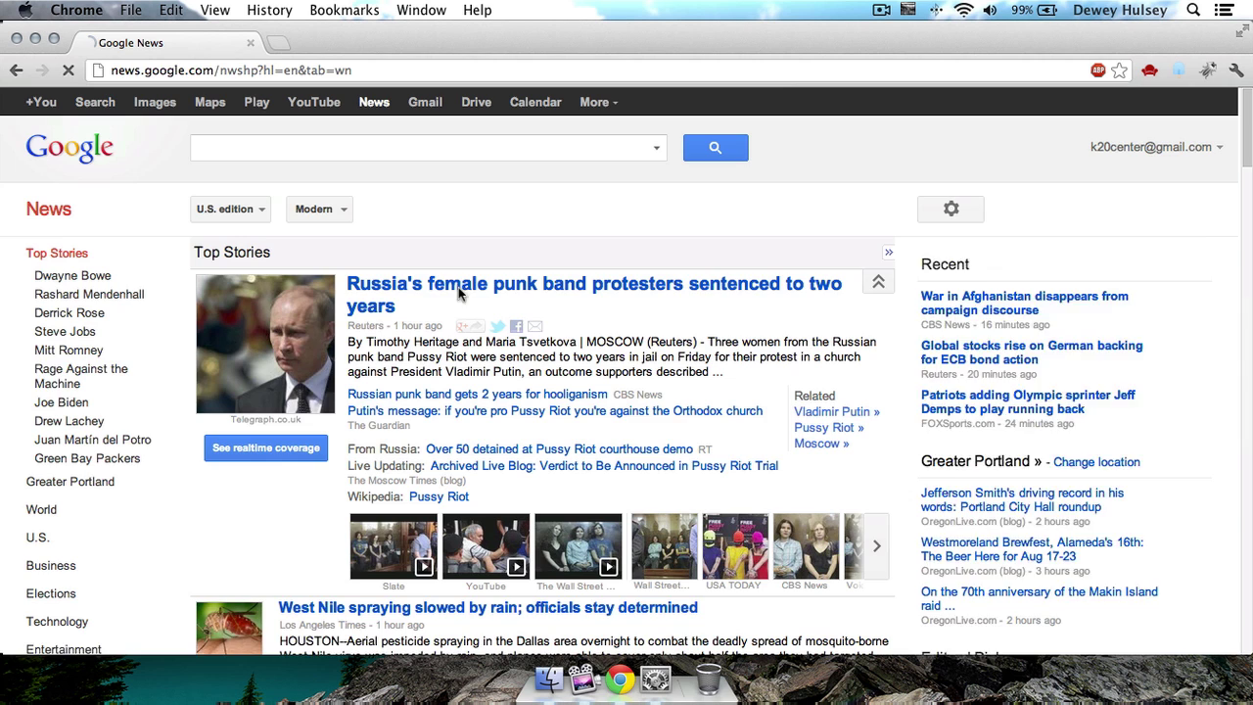
scroll(458, 286, "left", 3)
scroll(427, 290, "right", 3)
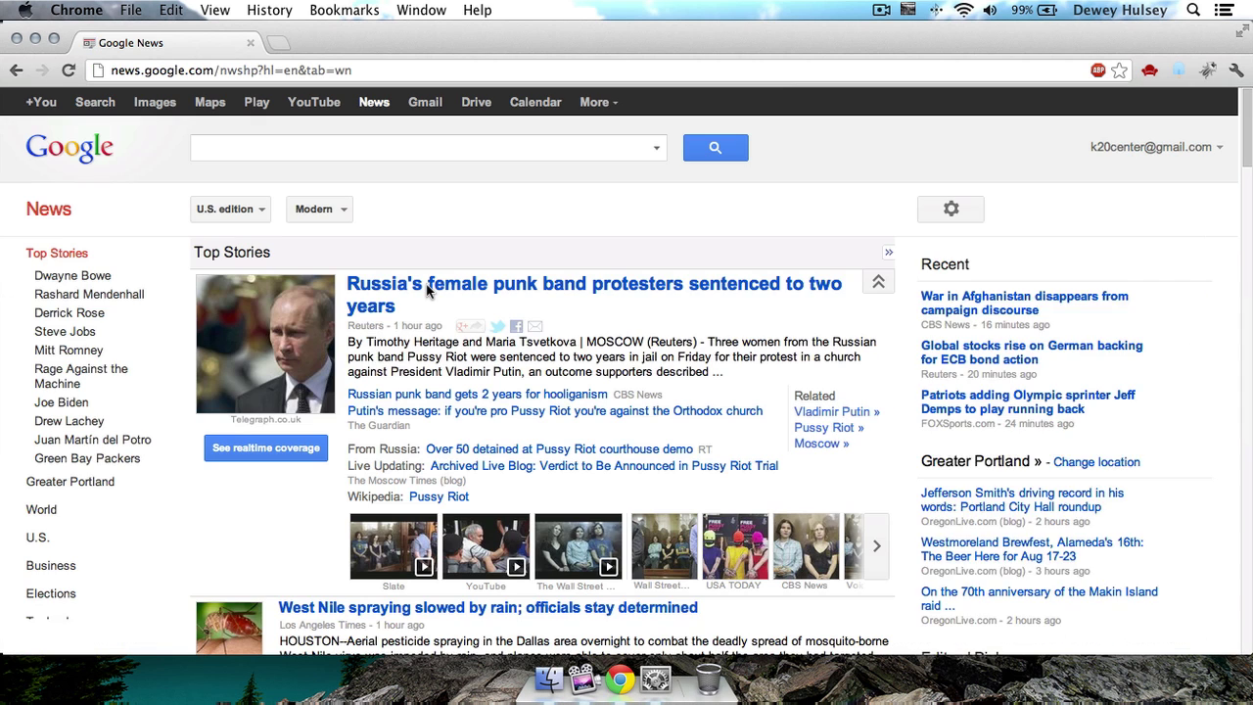
scroll(427, 290, "left", 3)
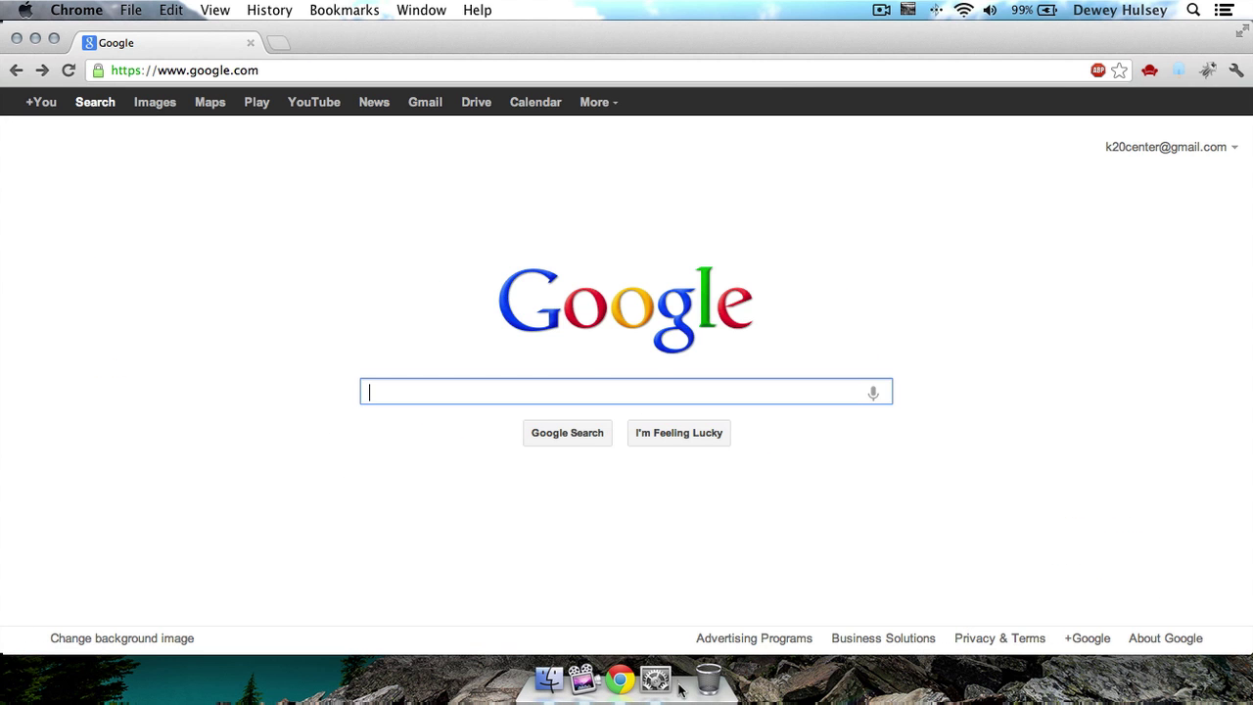
left_click(656, 678)
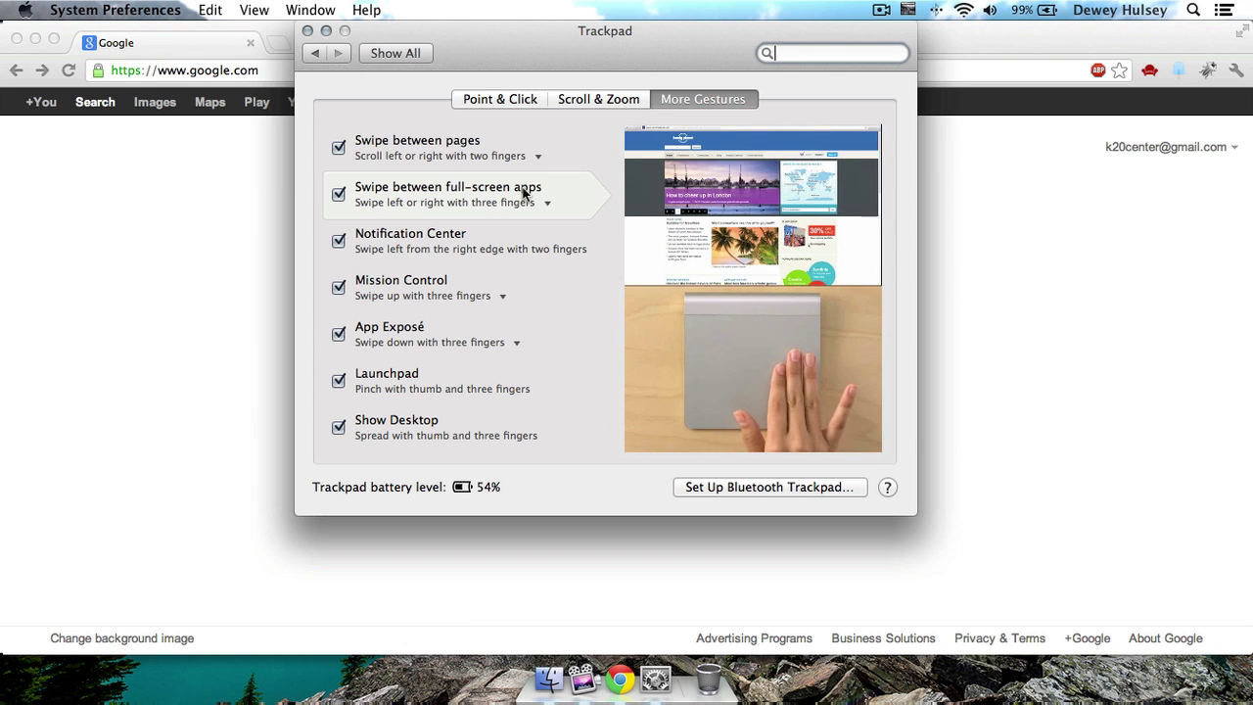
Launch the Calendar app with a search for "cal" and make its window full screen
key("alt+space")
type("cal")
key("Return")
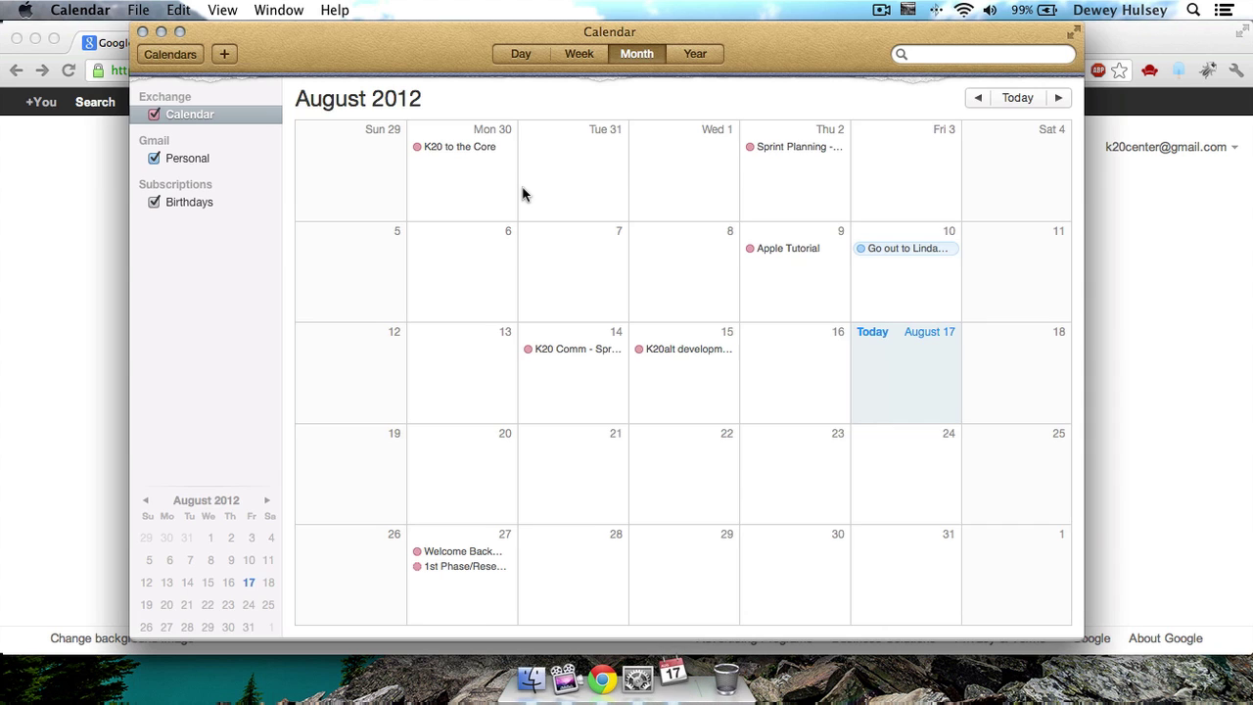
left_click_drag(850, 38, 847, 37)
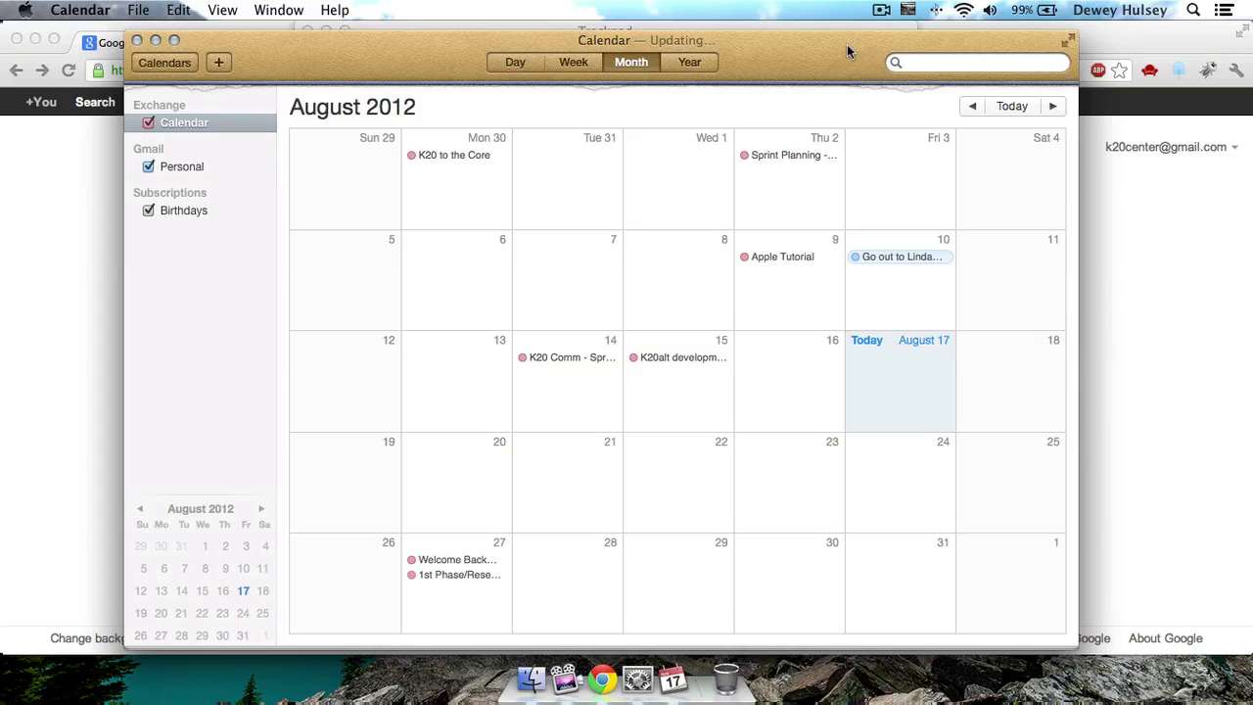
left_click(1073, 36)
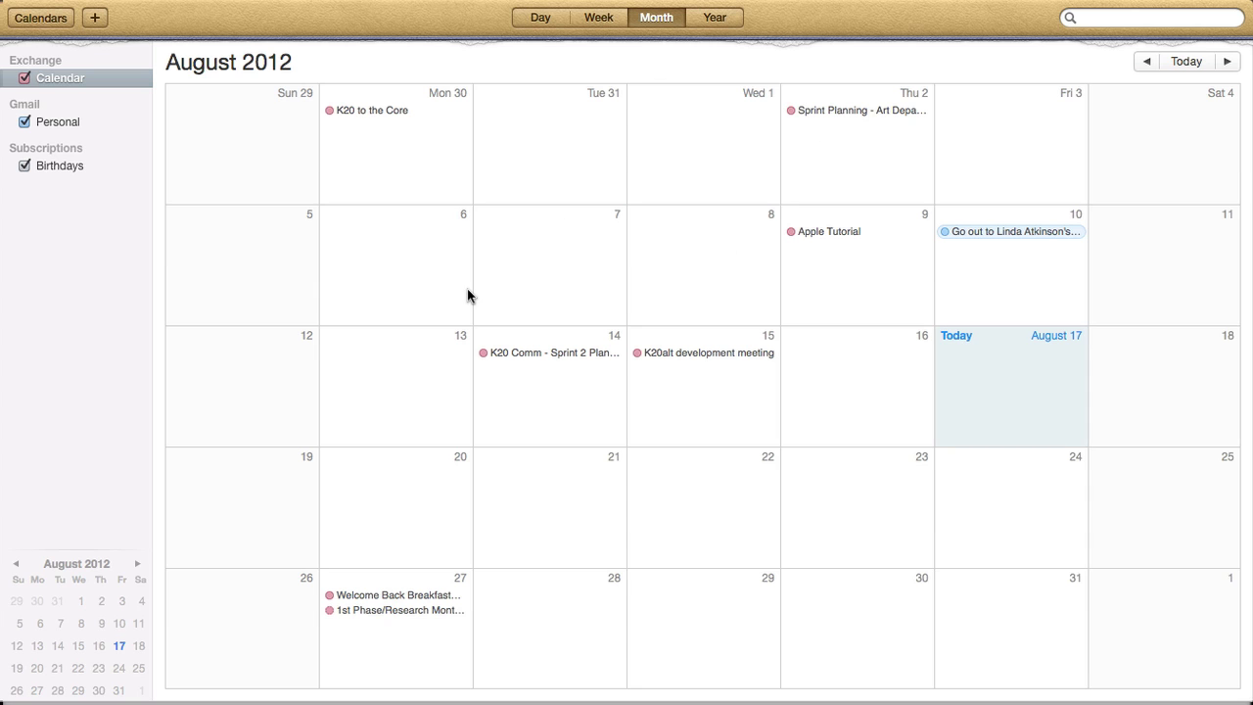
Switch between Desktop 1, the full-screen Calendar, Desktop 2 and the Dashboard, finishing on the desktop with the Trackpad preferences
key("ctrl+Left")
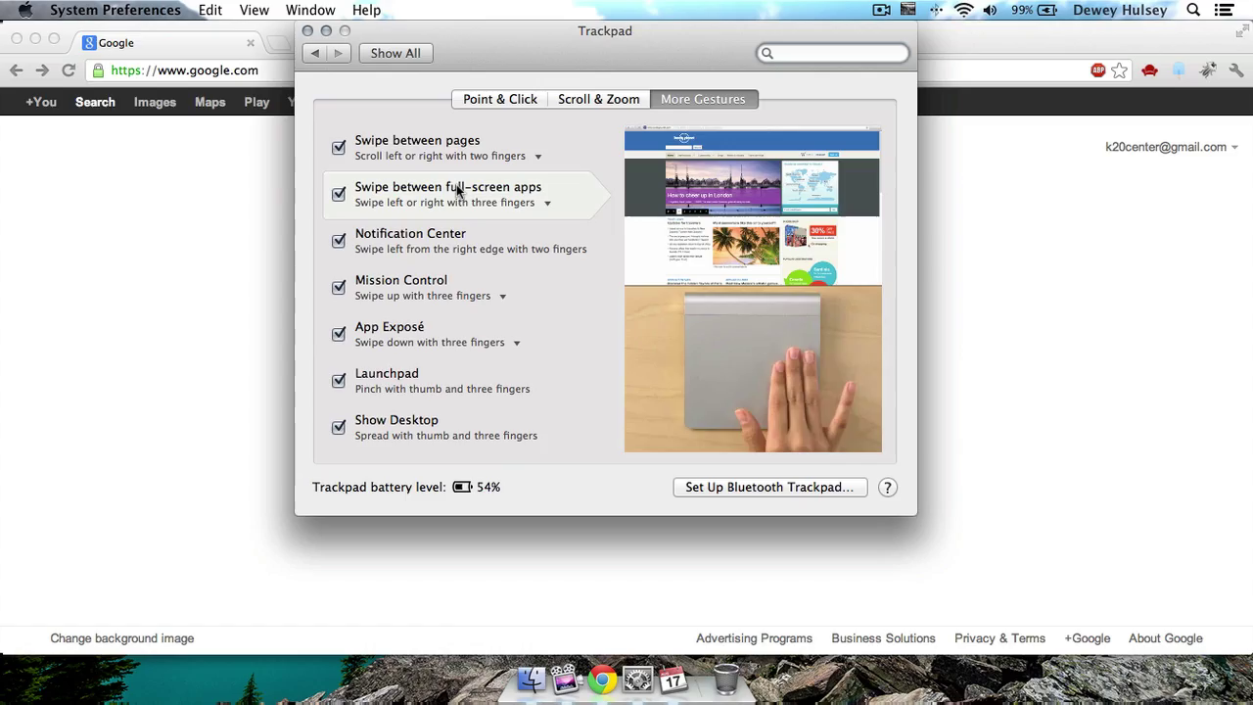
key("ctrl+Right")
key("ctrl+Left")
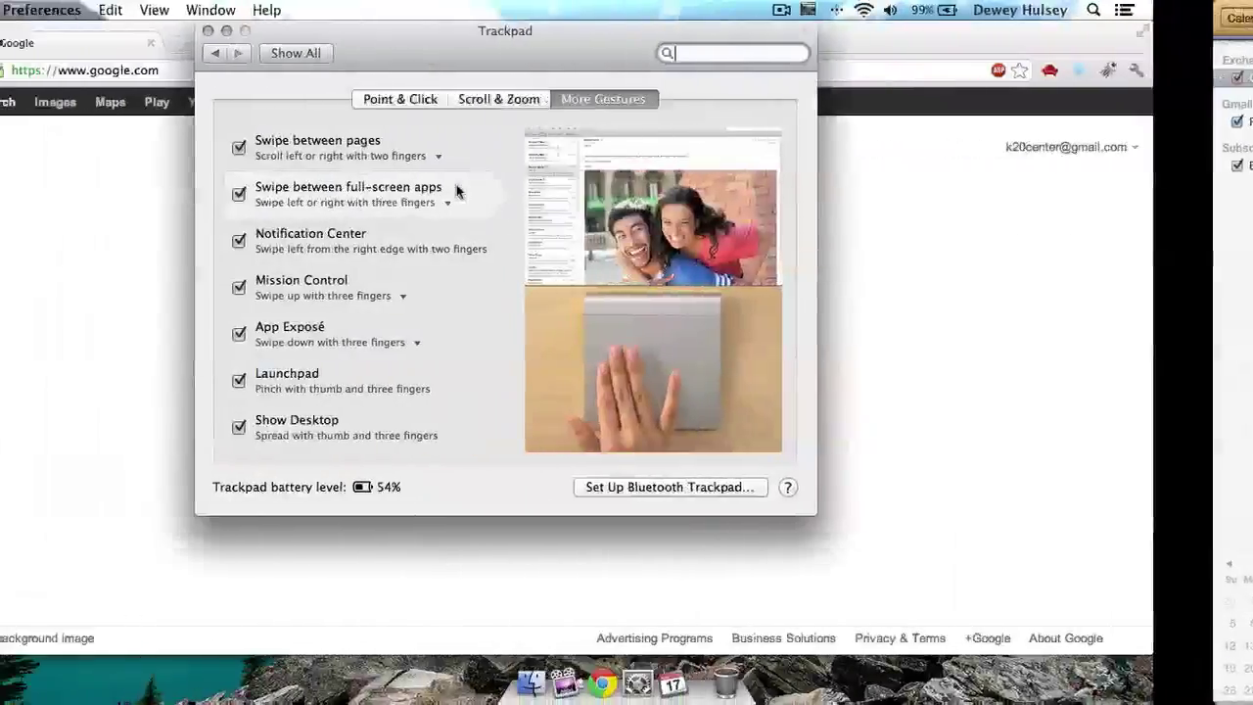
key("ctrl+Right")
key("ctrl+Right")
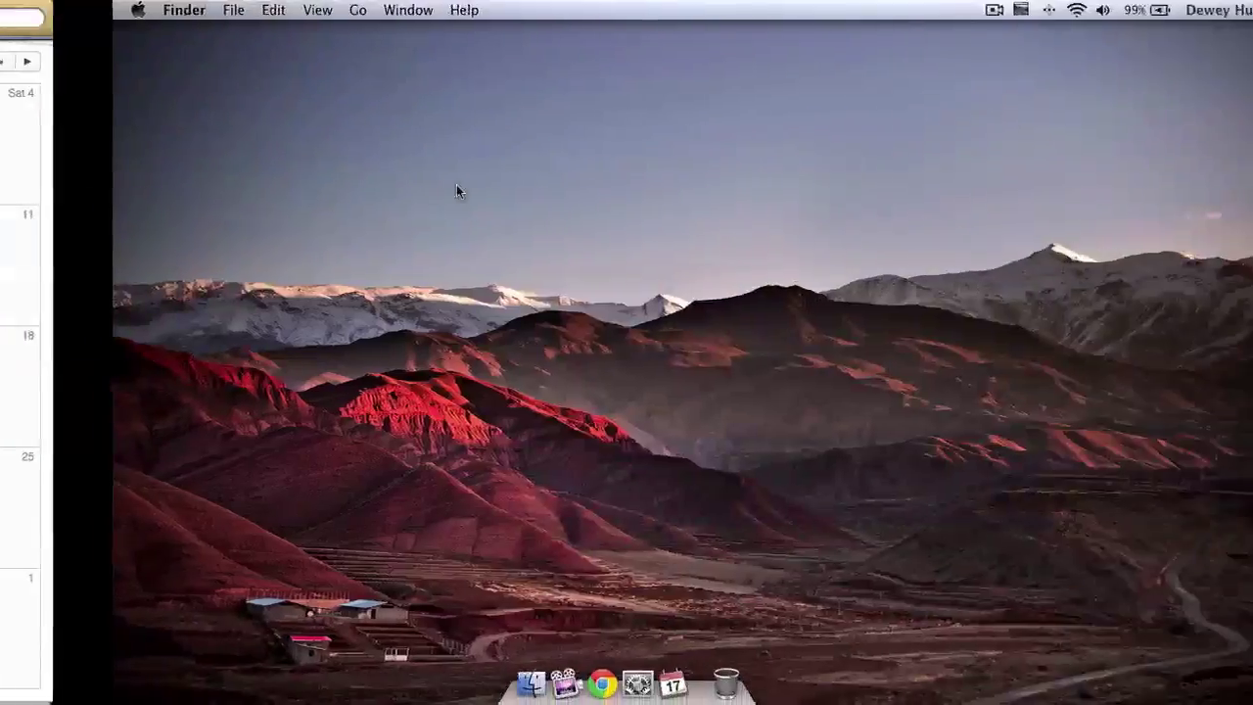
key("ctrl+Left")
key("ctrl+Left")
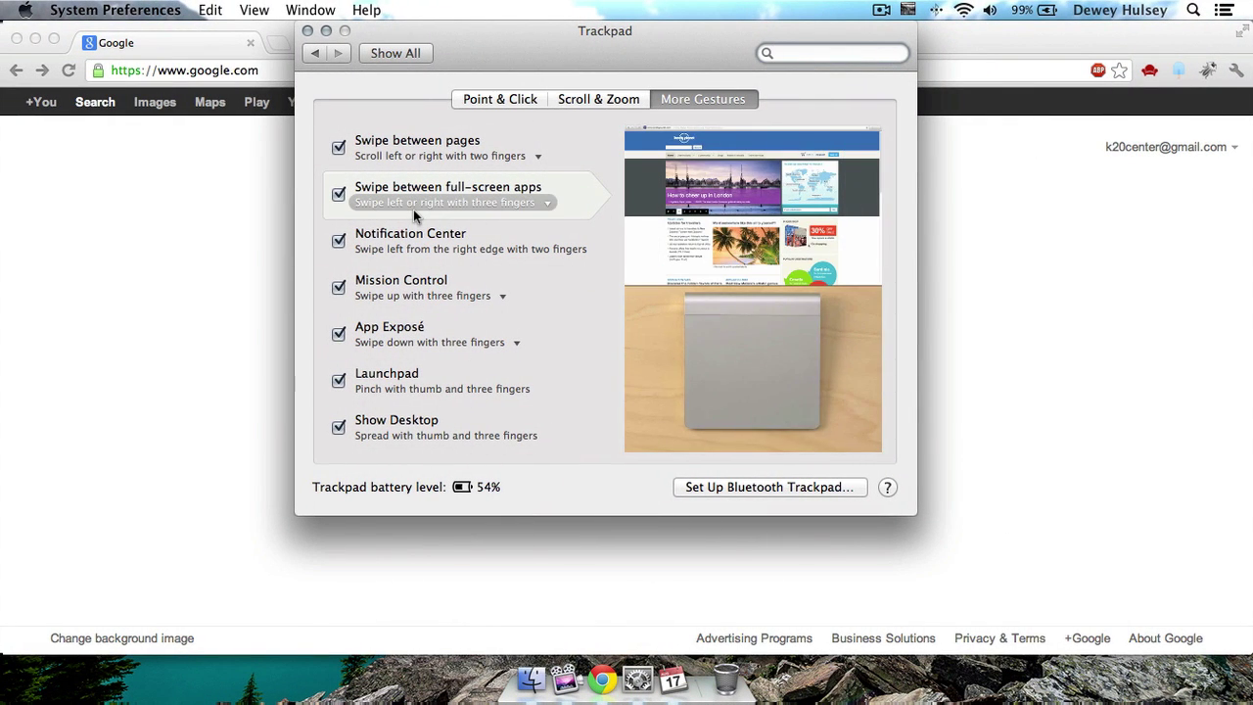
key("ctrl+Left")
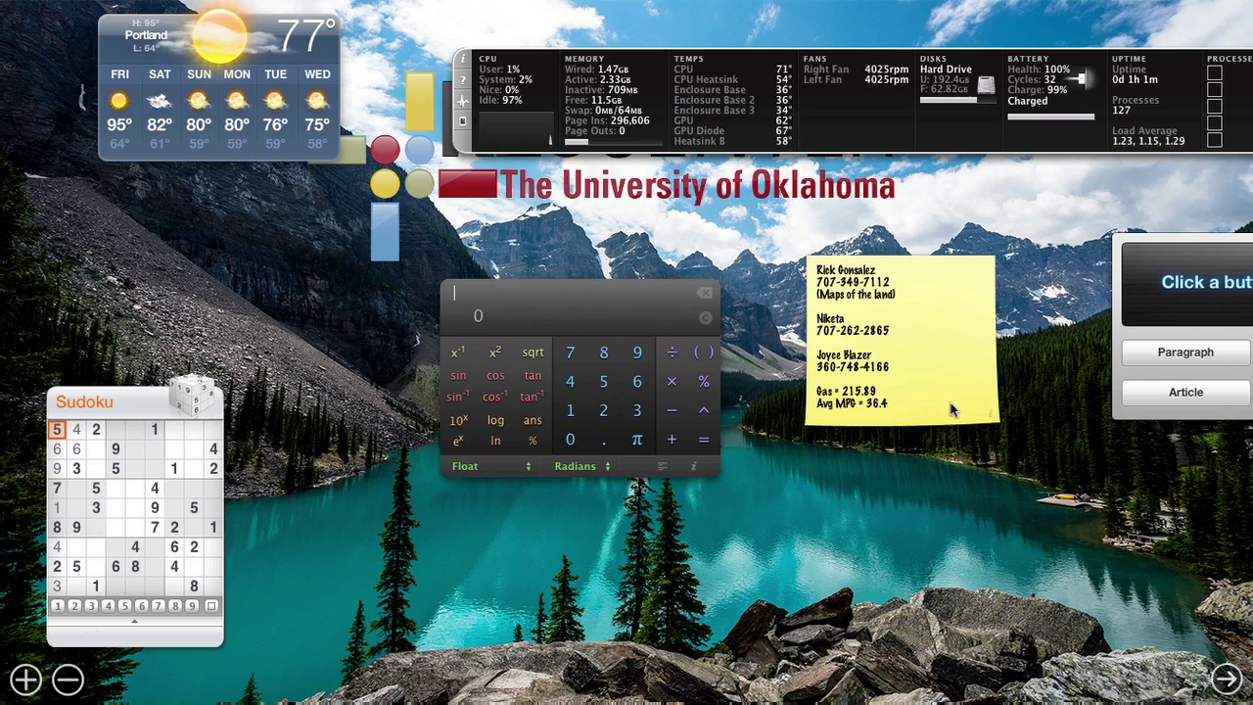
key("ctrl+Right")
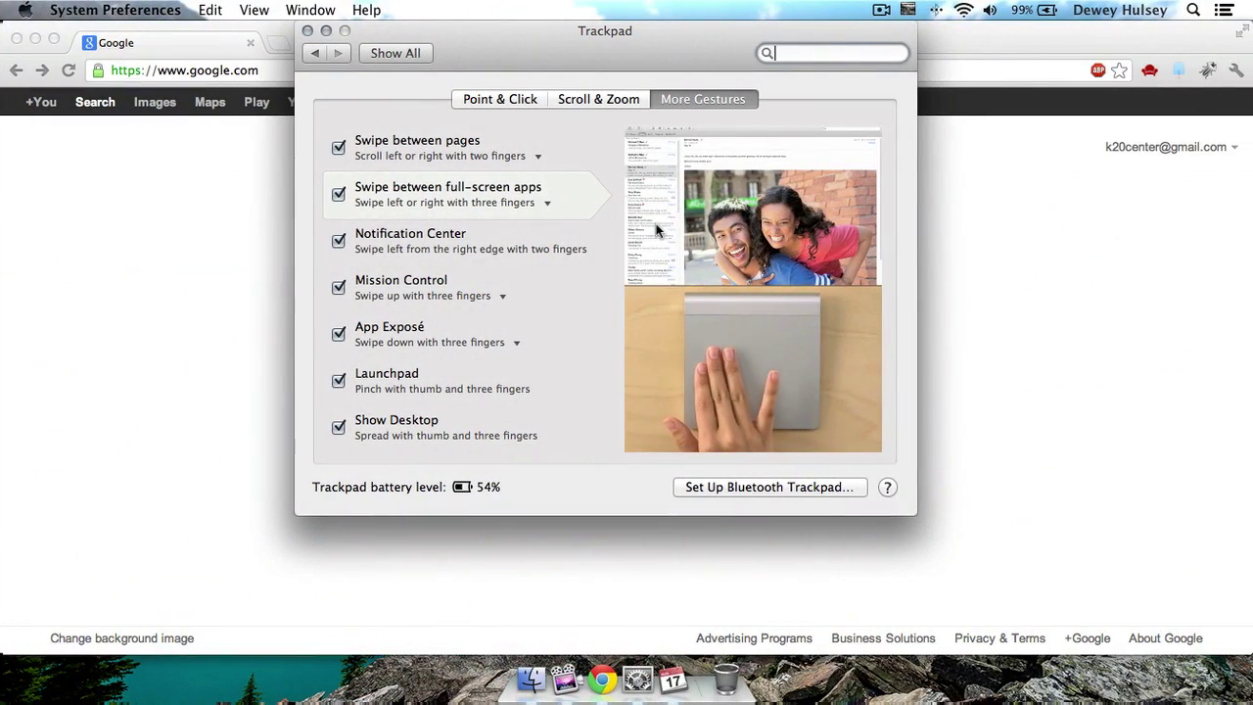
Preview the Notification Center gesture, reveal Notification Center and close it again
mouse_move(515, 239)
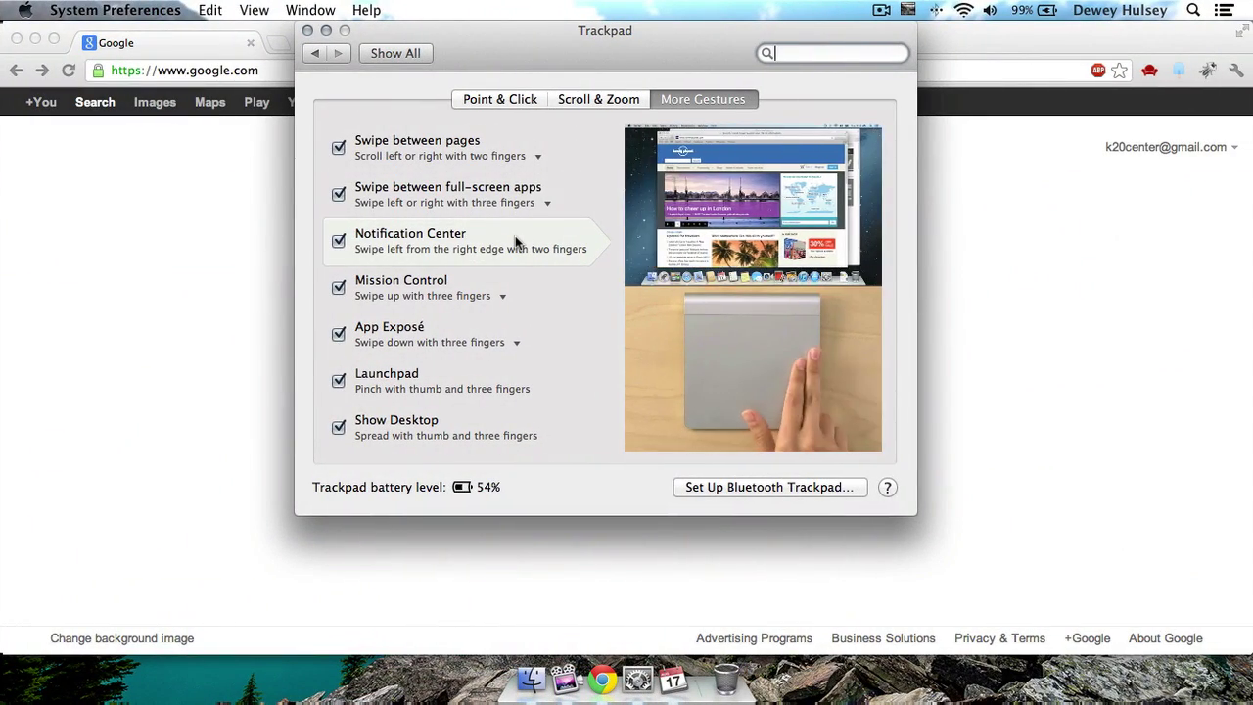
scroll(508, 236, "right", 3)
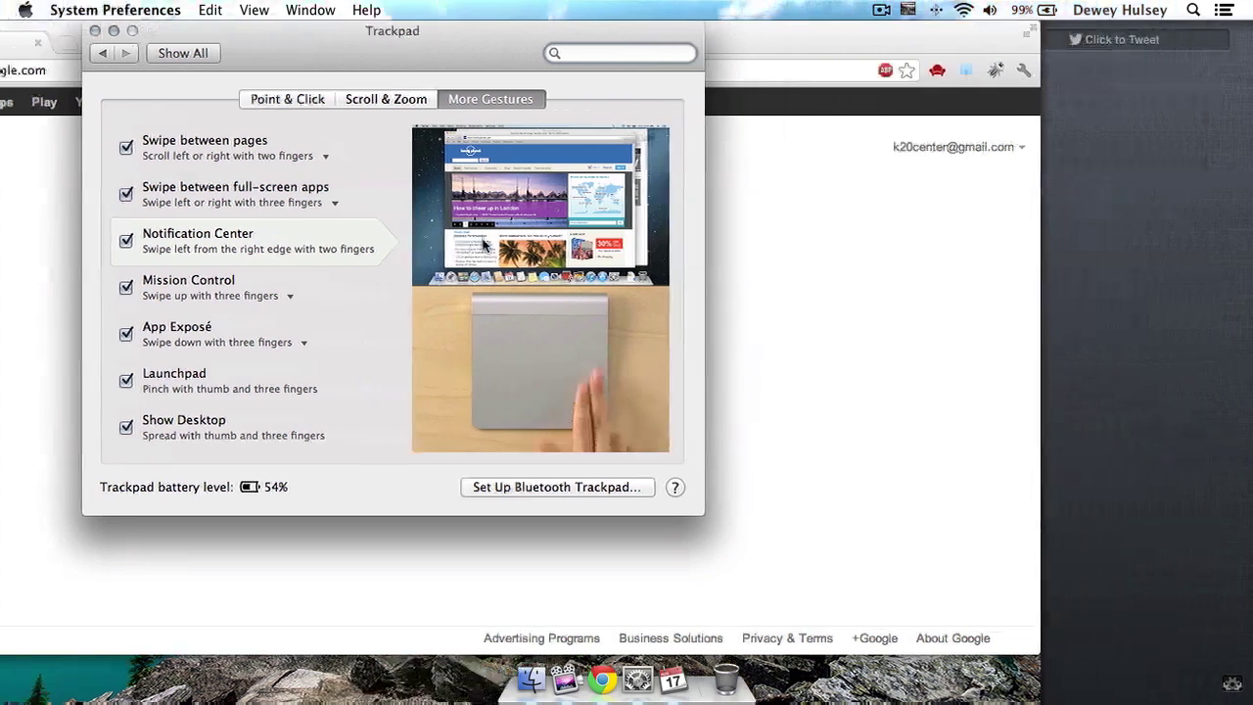
left_click(927, 197)
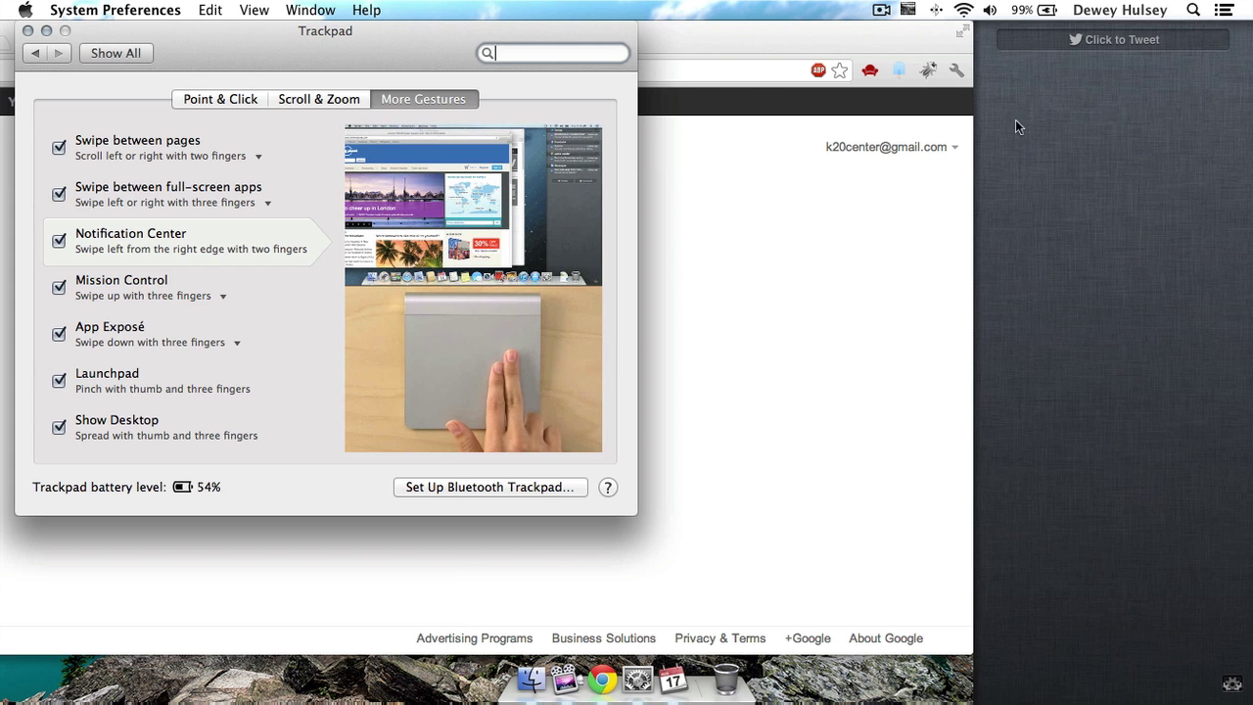
left_click(805, 218)
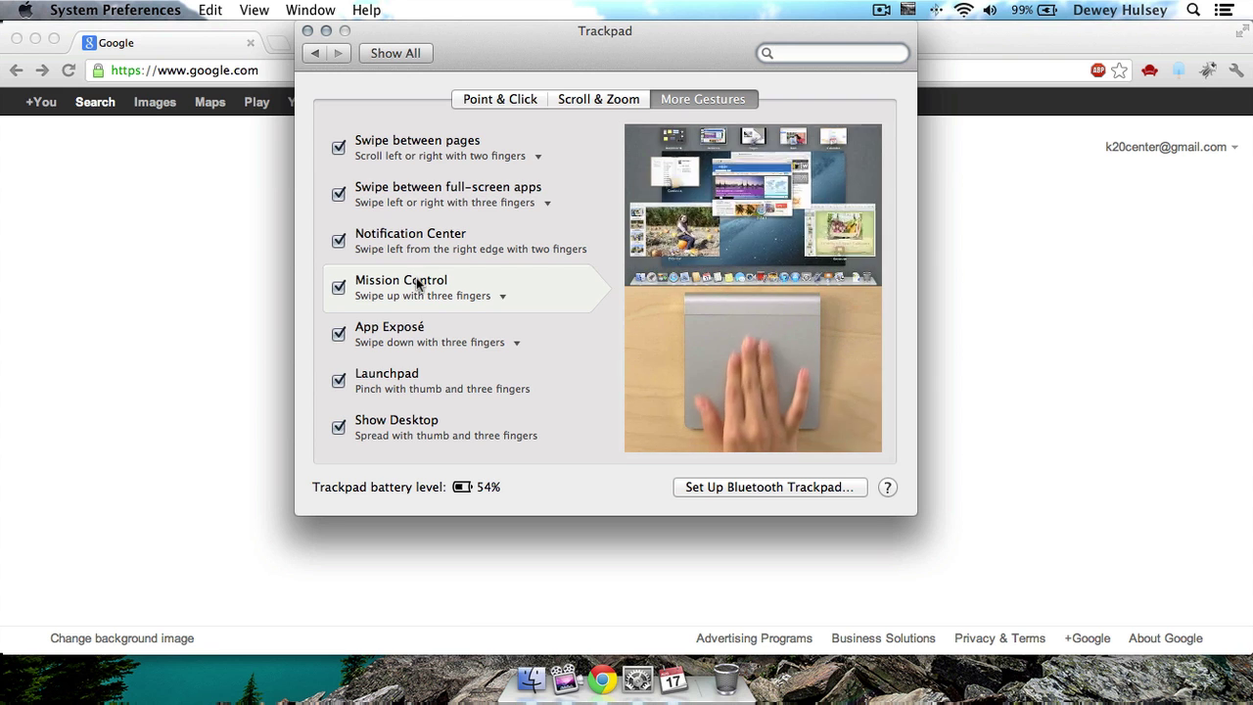
Show and dismiss Mission Control, and do the same with App Exposé for the System Preferences windows
key("ctrl+Up")
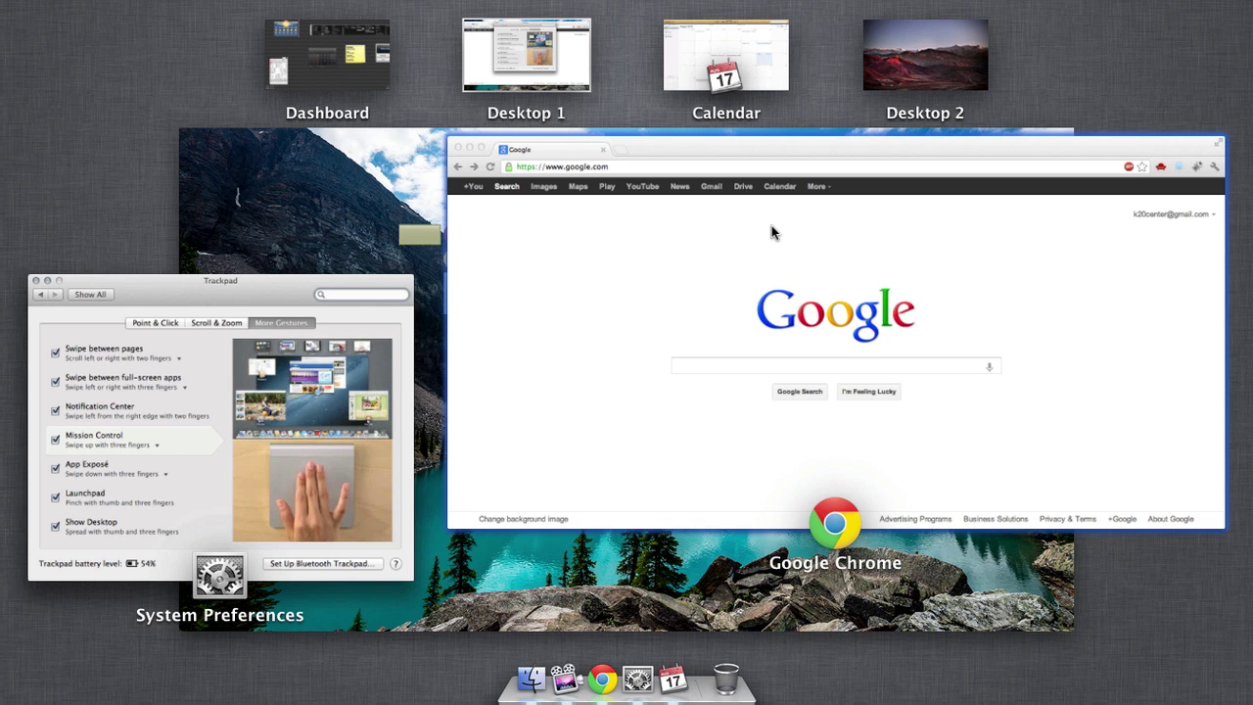
key("ctrl+Up")
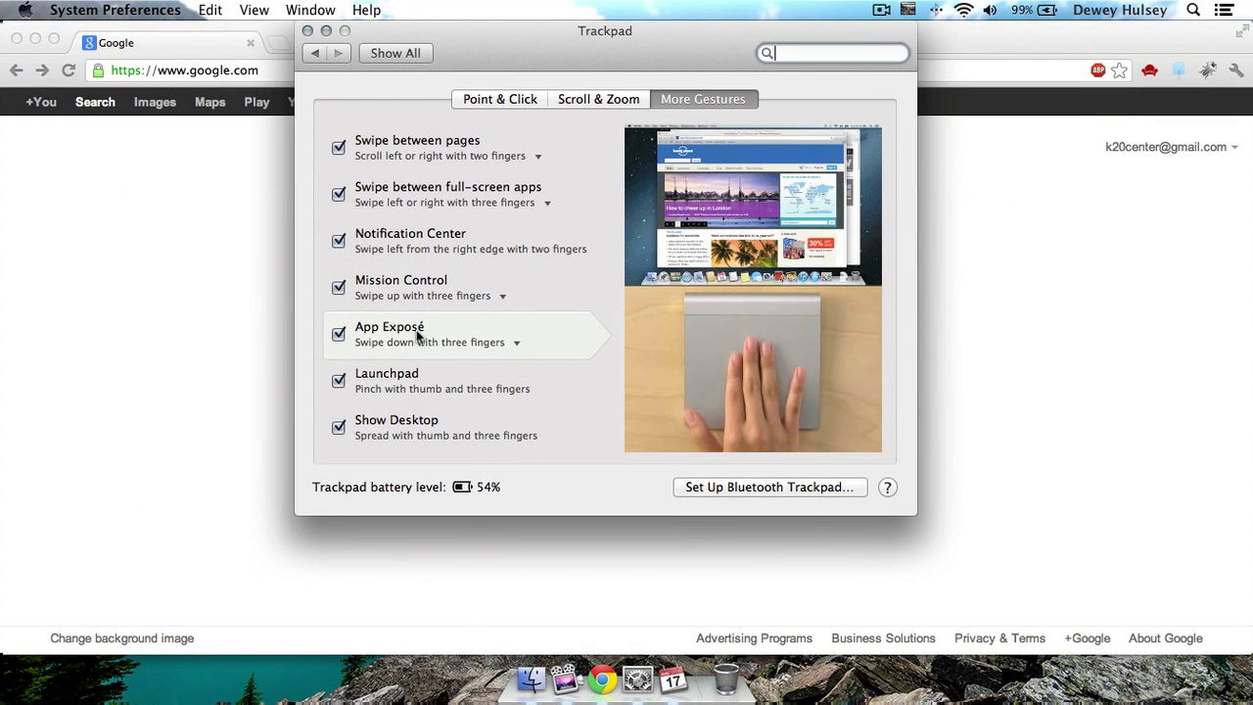
key("ctrl+Down")
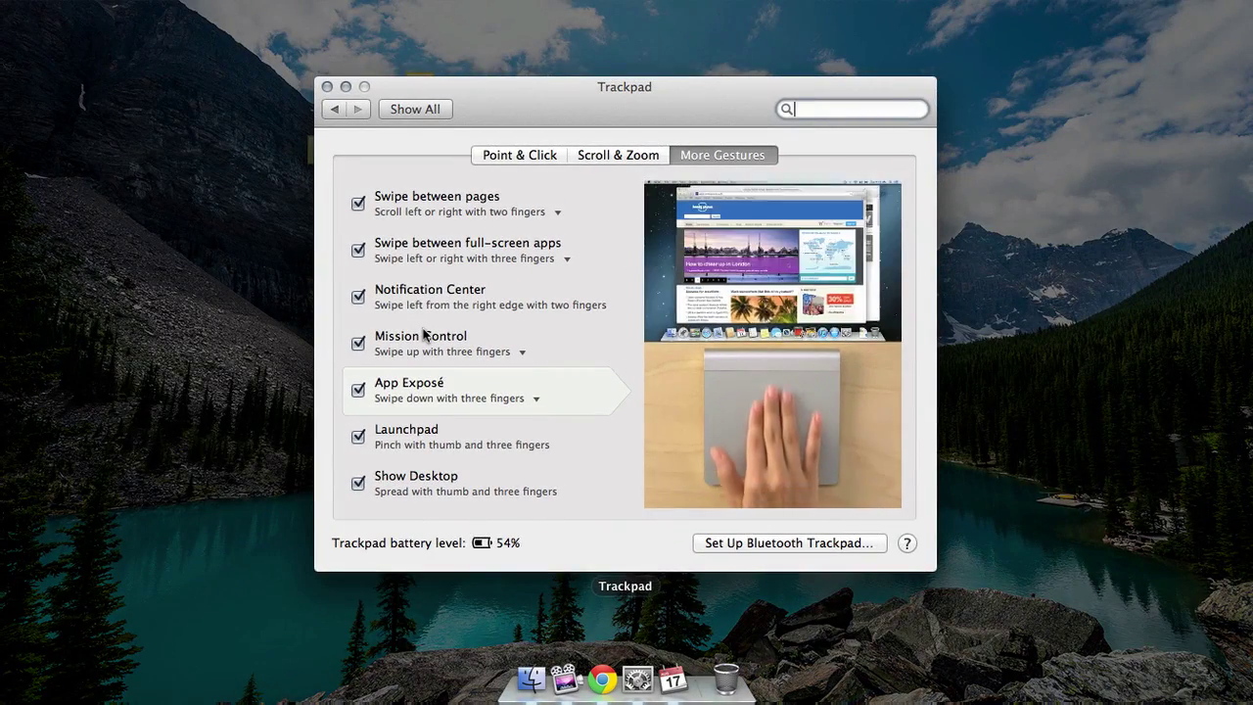
key("Escape")
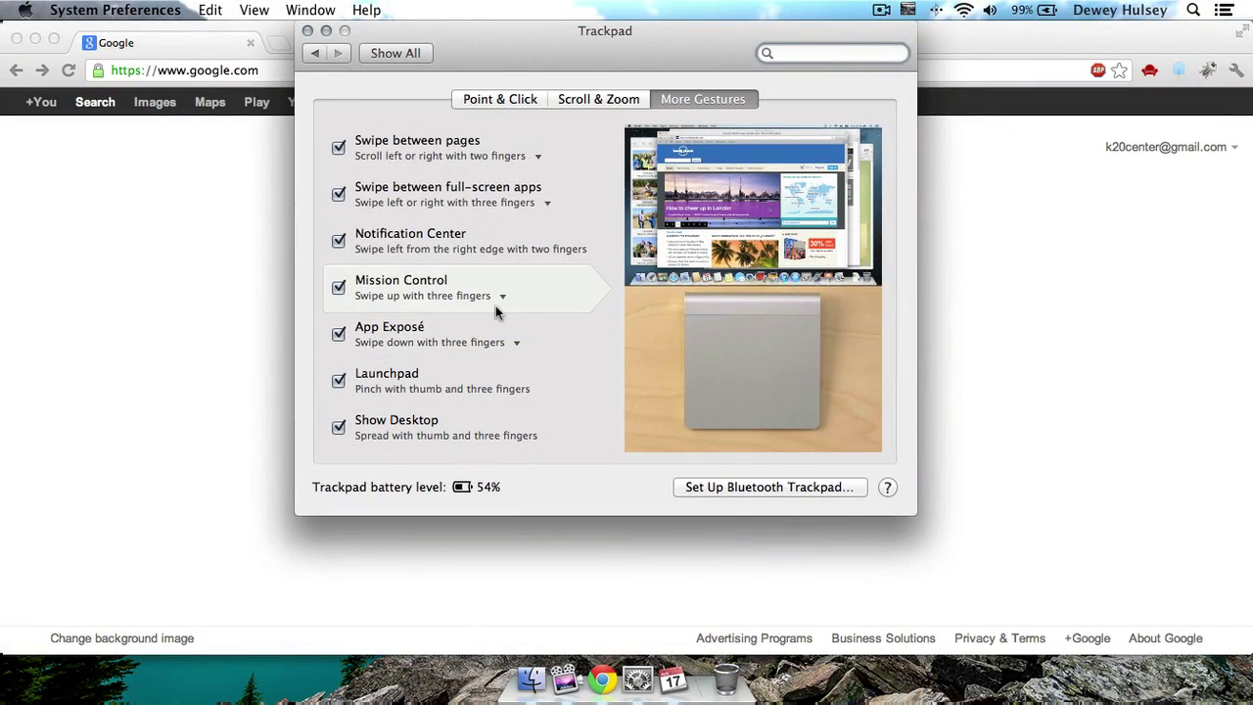
Move the Trackpad window away from the screen's upper edge, and show and dismiss the Mission Control overview twice
left_click_drag(650, 55, 476, 162)
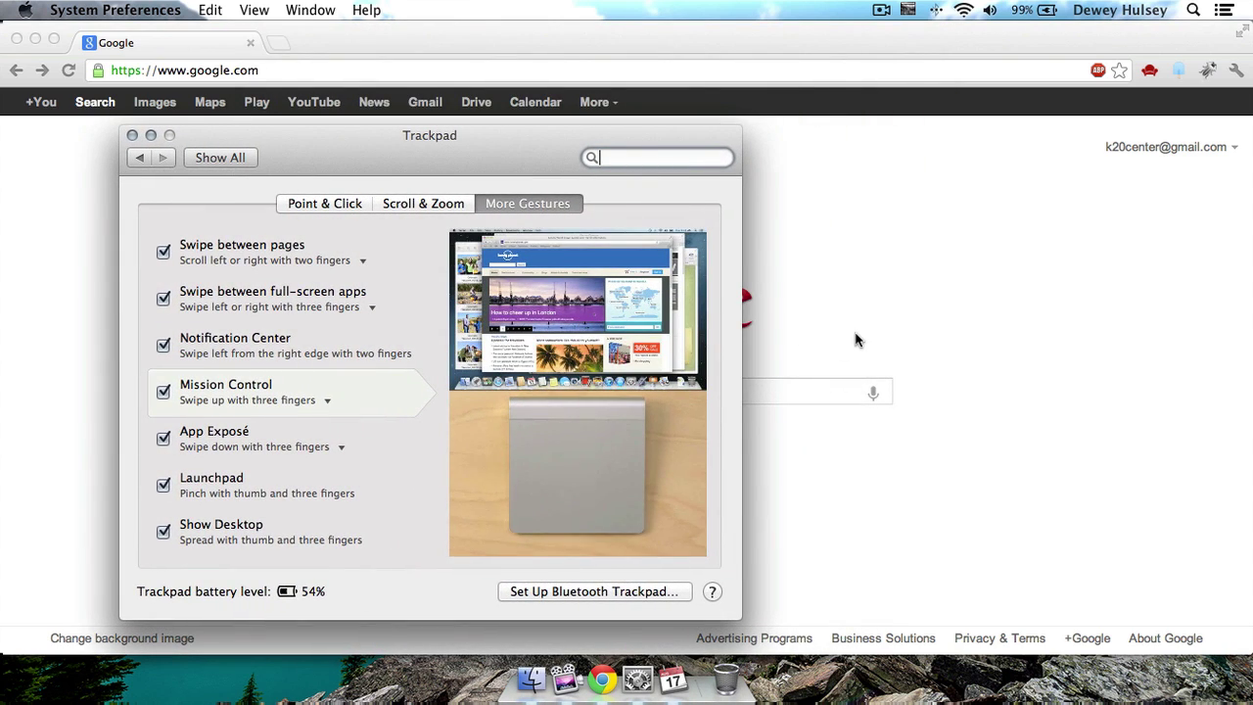
key("ctrl+Up")
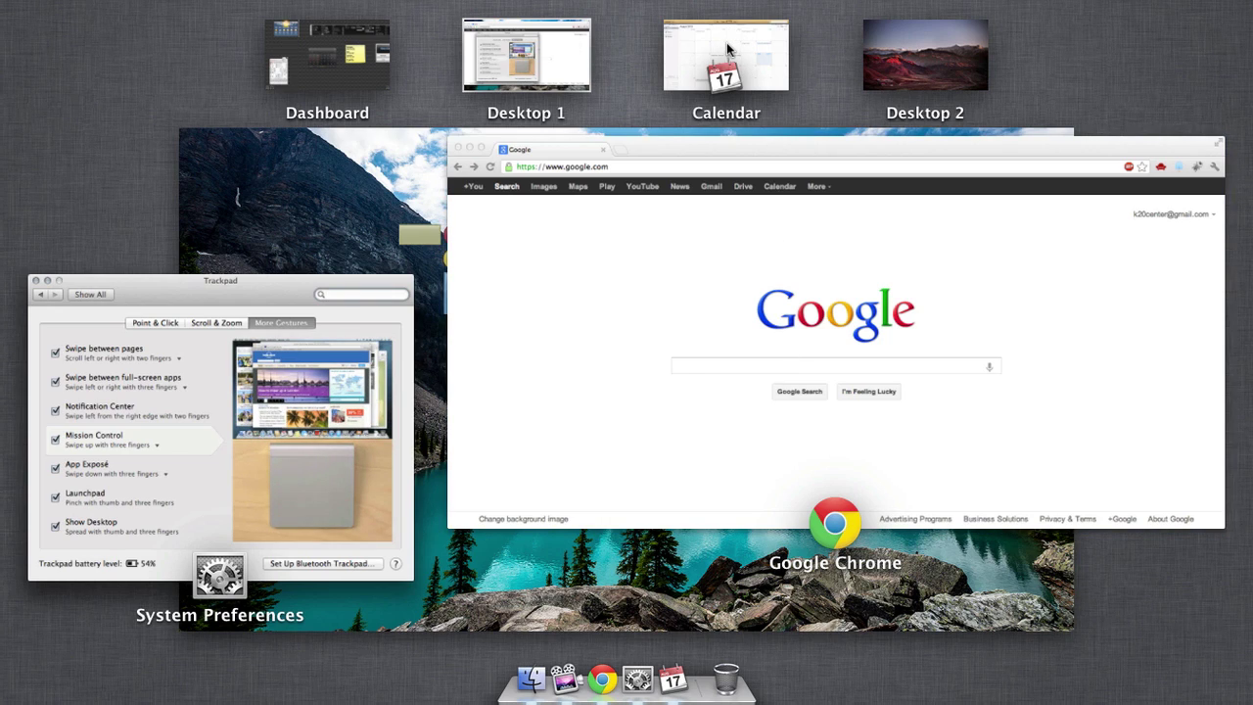
key("ctrl+Up")
key("ctrl+Up")
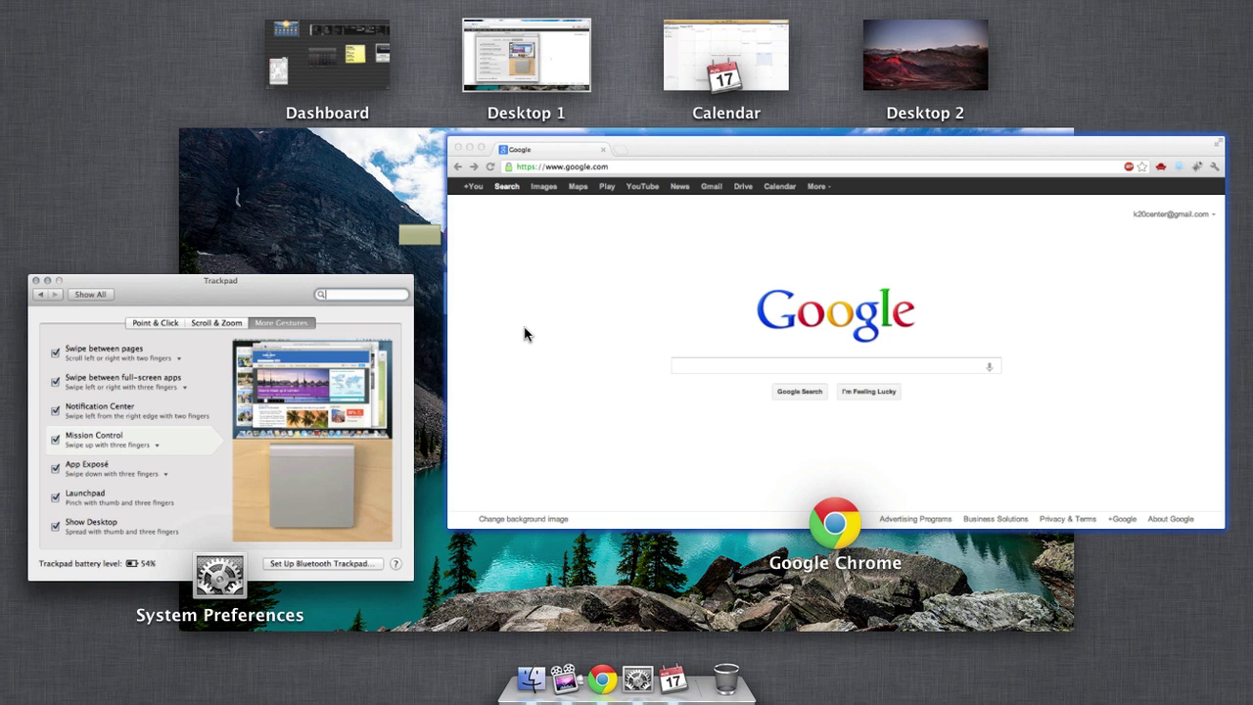
key("ctrl+Up")
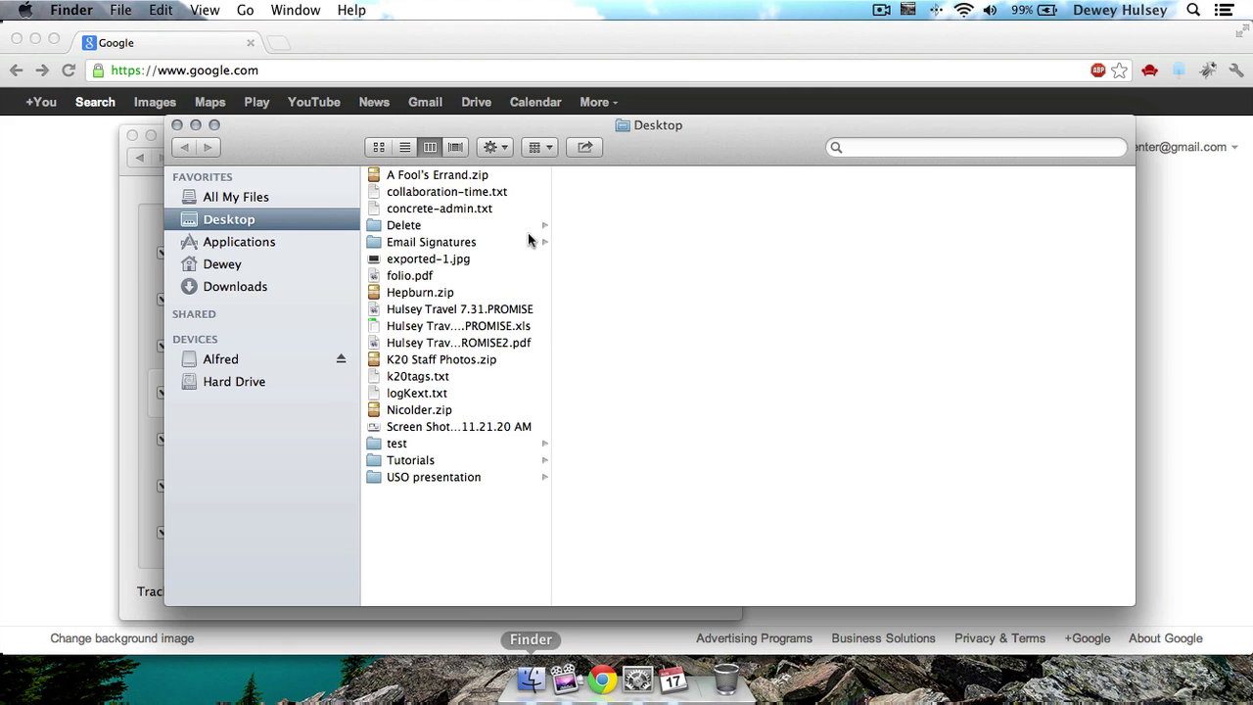
Move the Finder window and open four more Finder windows, and open additional new windows in Chrome
left_click_drag(715, 143, 602, 90)
key("super+n")
key("super+n")
key("super+n")
key("super+n")
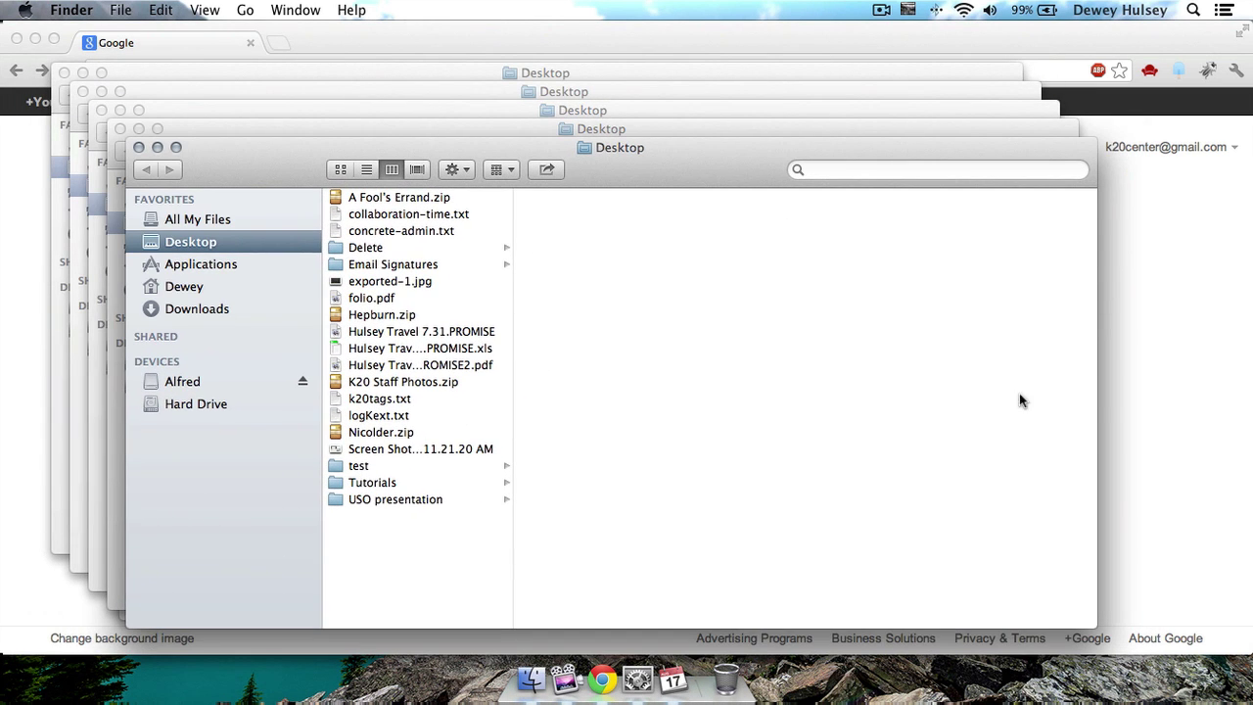
left_click(1141, 402)
key("super+n")
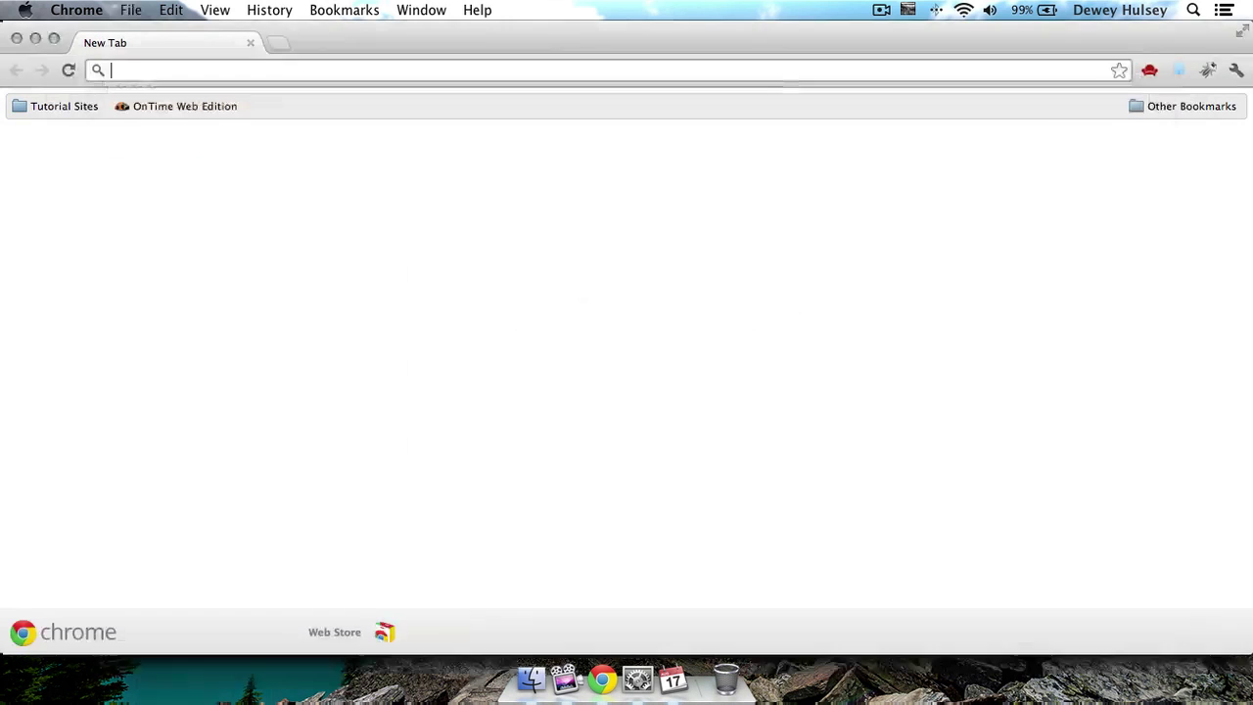
Launch Microsoft Word through the app launcher by searching for "word" and create a document from the Word Document template
key("alt+space")
type("word")
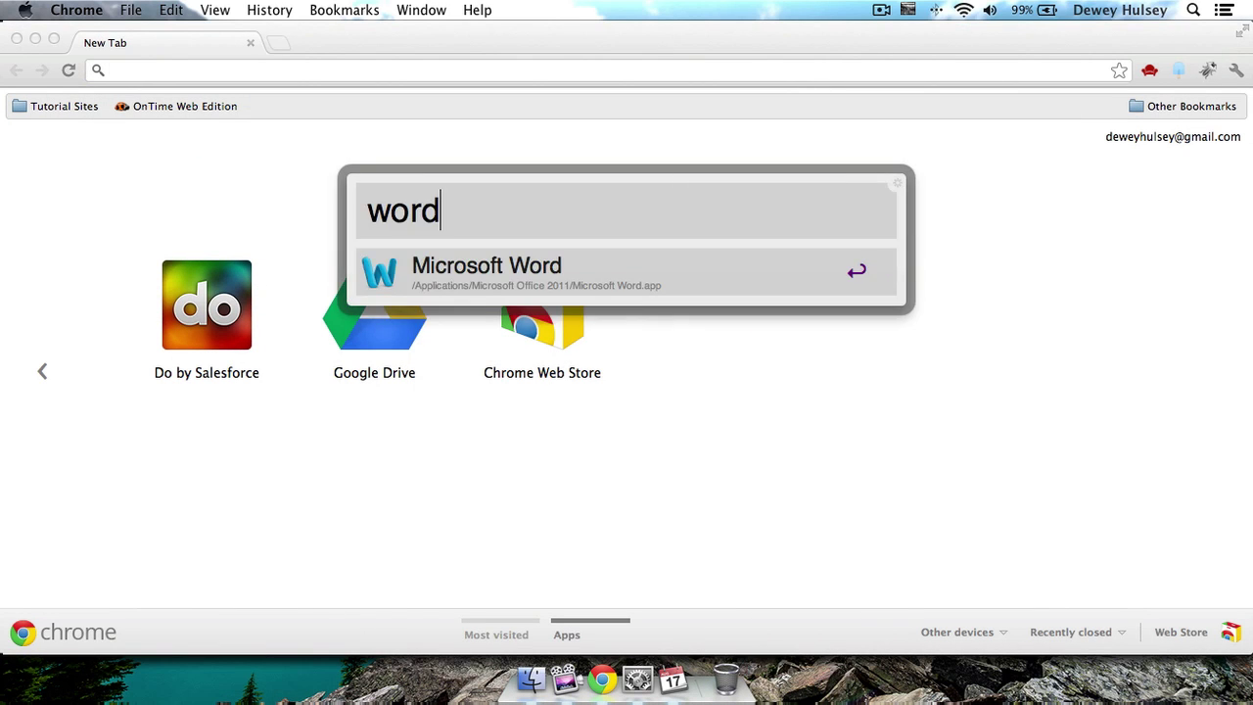
key("Return")
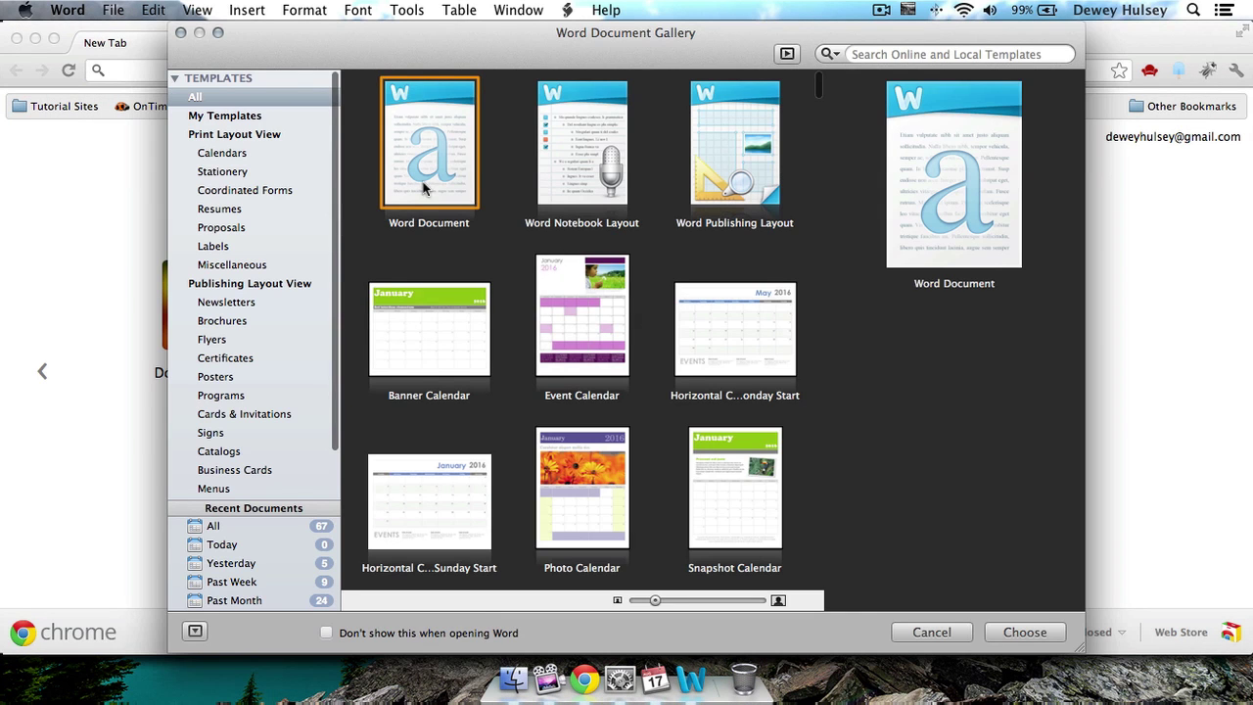
double_click(459, 187)
Create four more blank Word documents
left_click(125, 10)
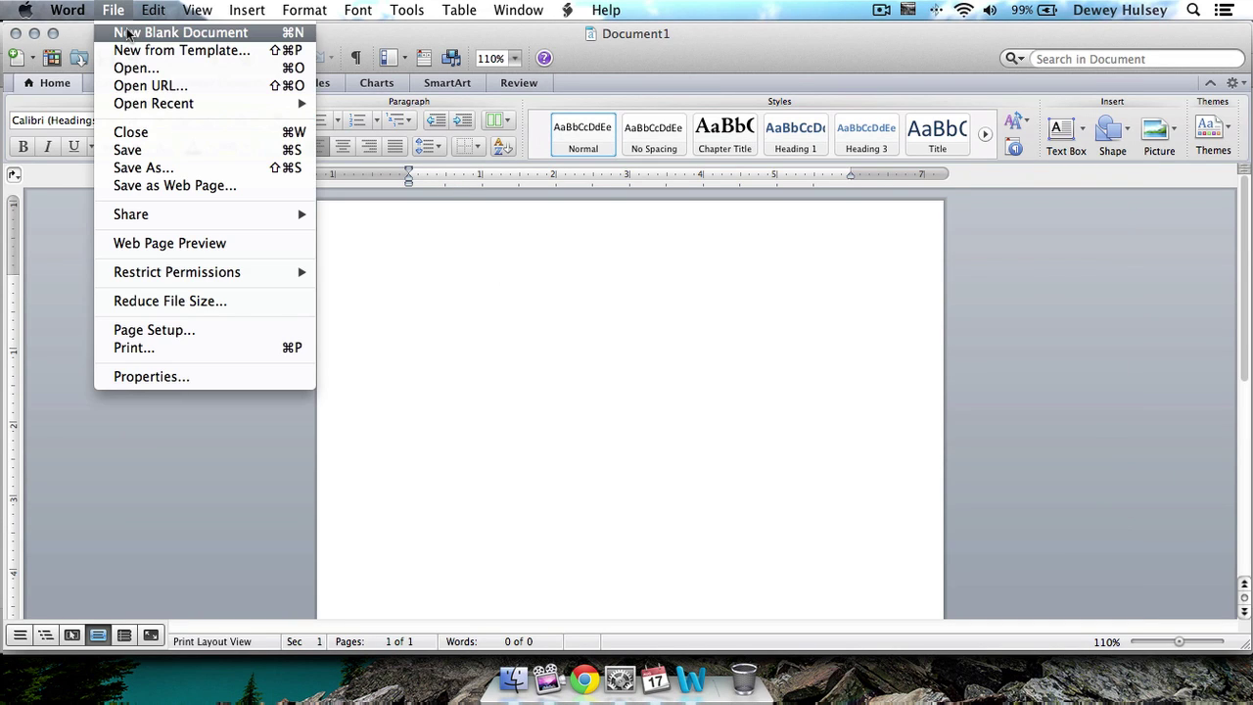
left_click(128, 34)
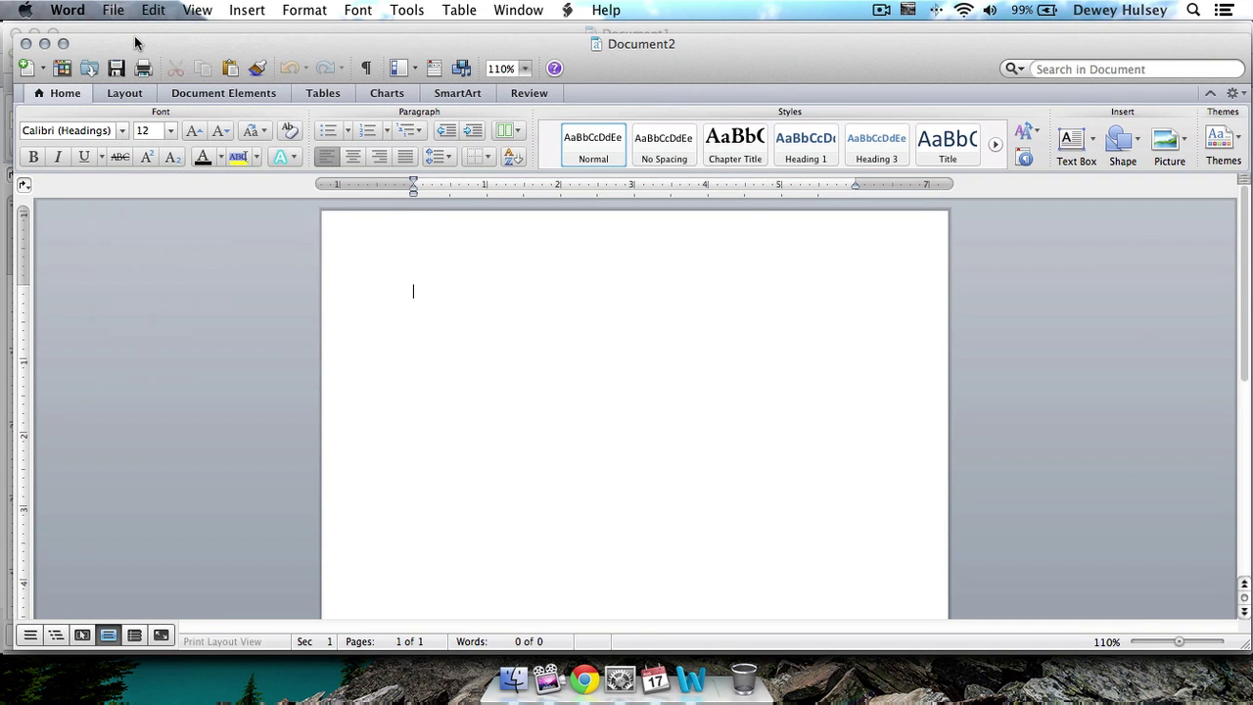
key("super+n")
key("super+n")
key("super+n")
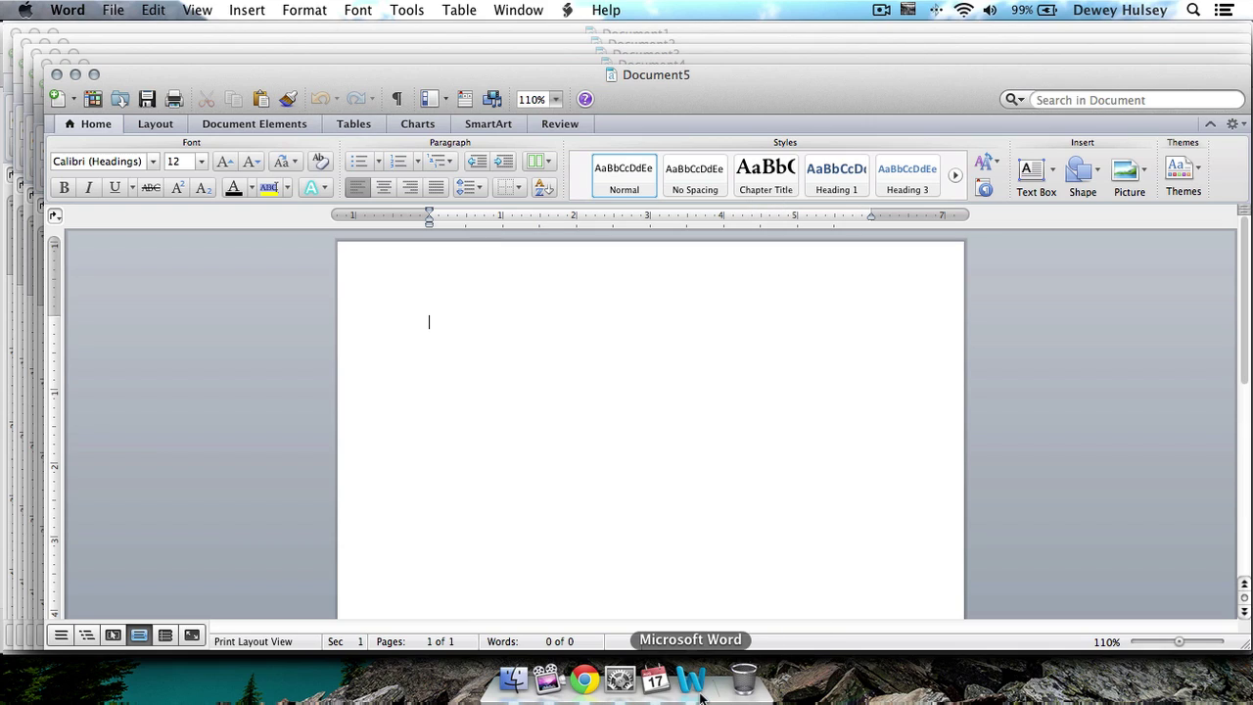
Return to Chrome and spread its overlapping New Tab windows apart on the desktop
left_click(655, 677)
key("ctrl+Left")
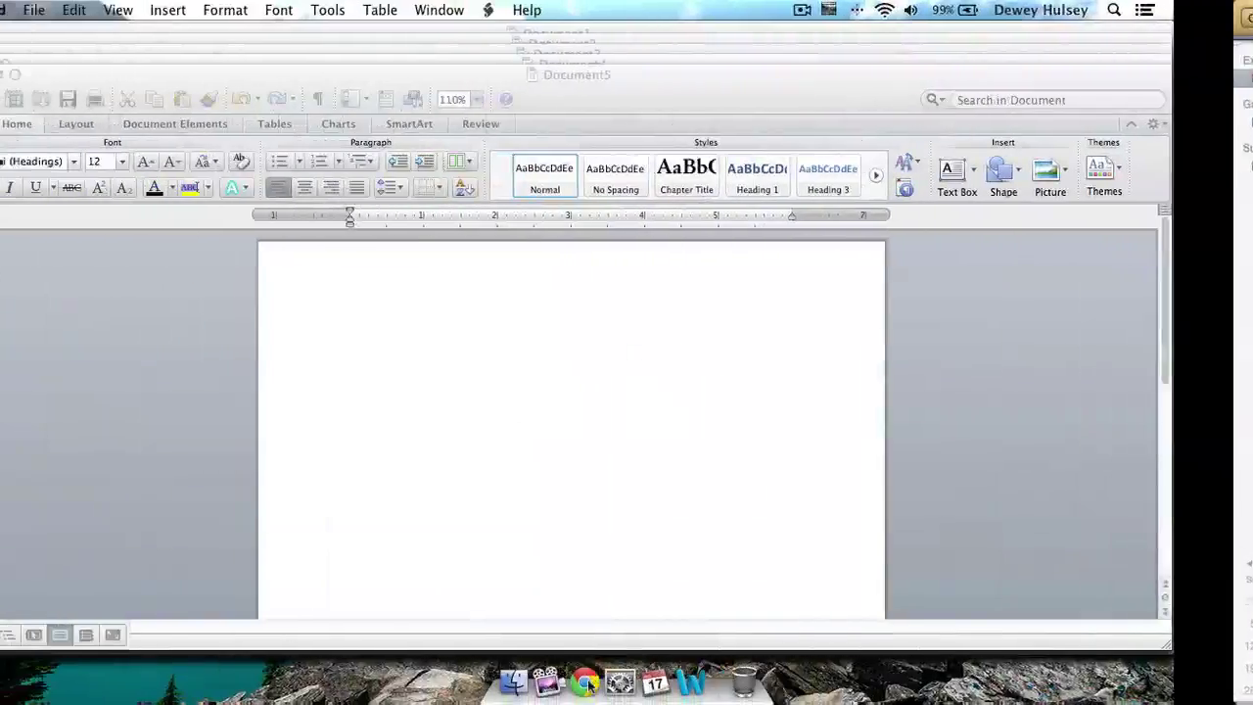
left_click(584, 678)
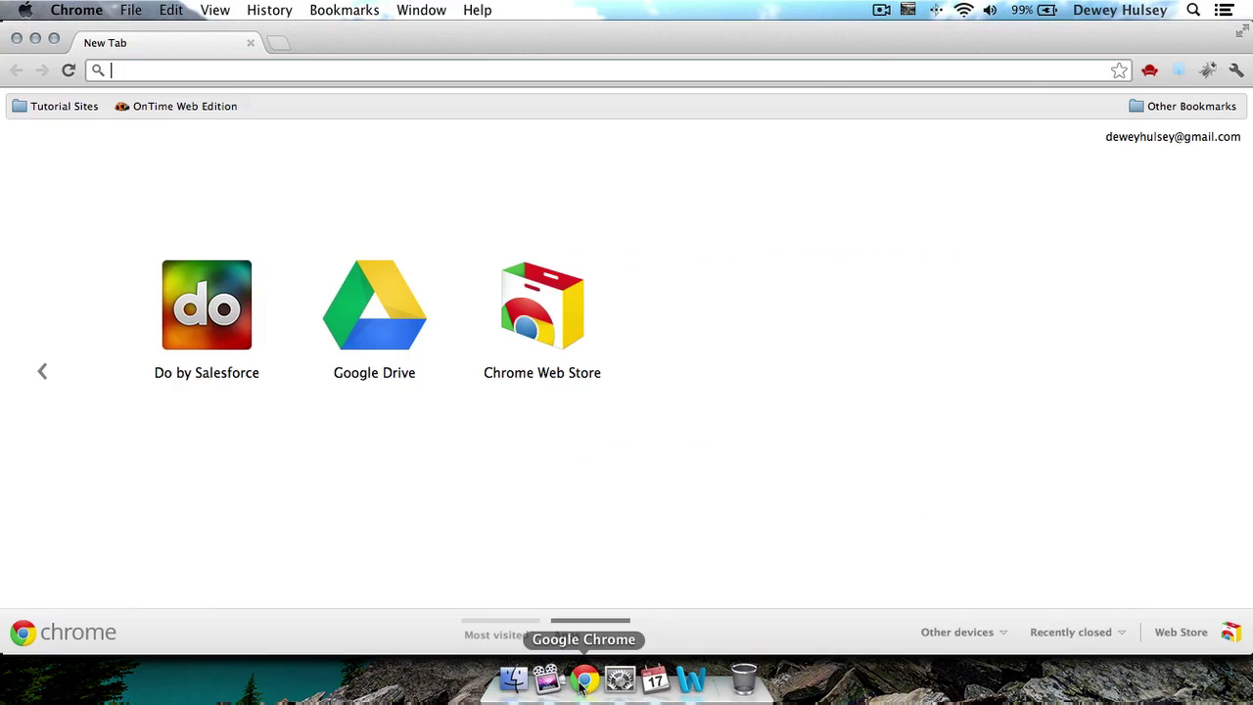
left_click(490, 15)
left_click(439, 42)
left_click_drag(438, 42, 414, 136)
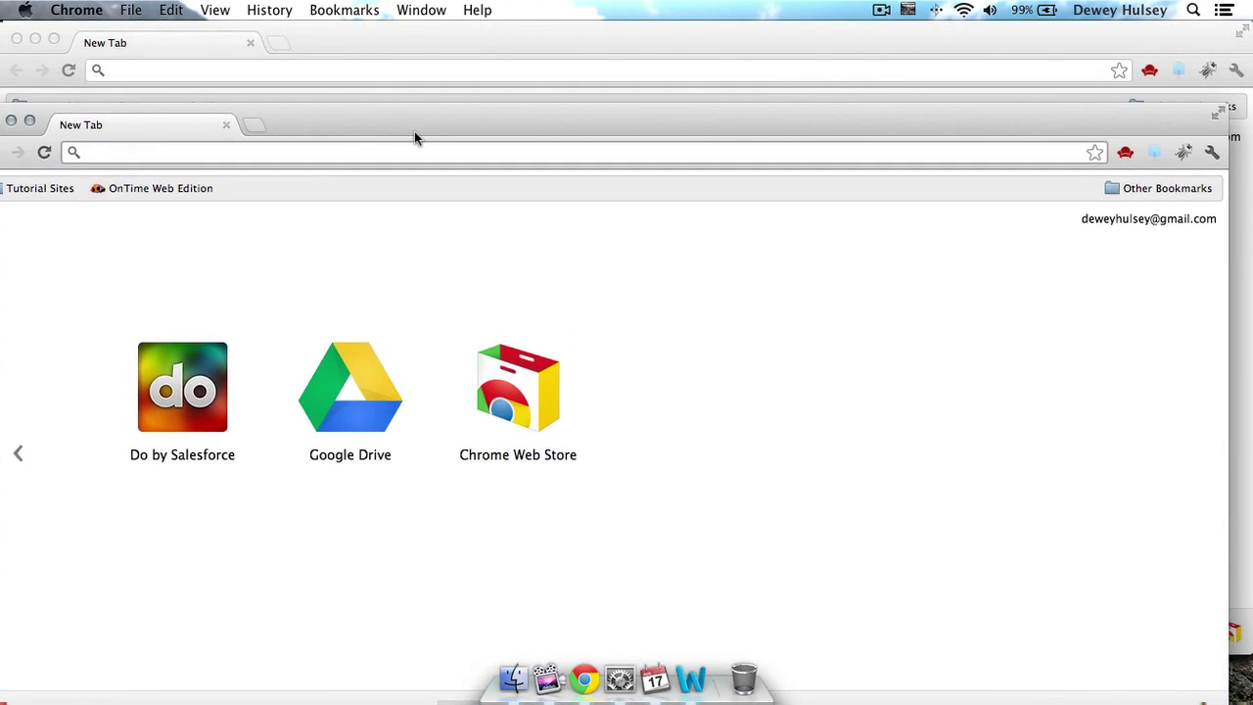
left_click_drag(399, 46, 514, 50)
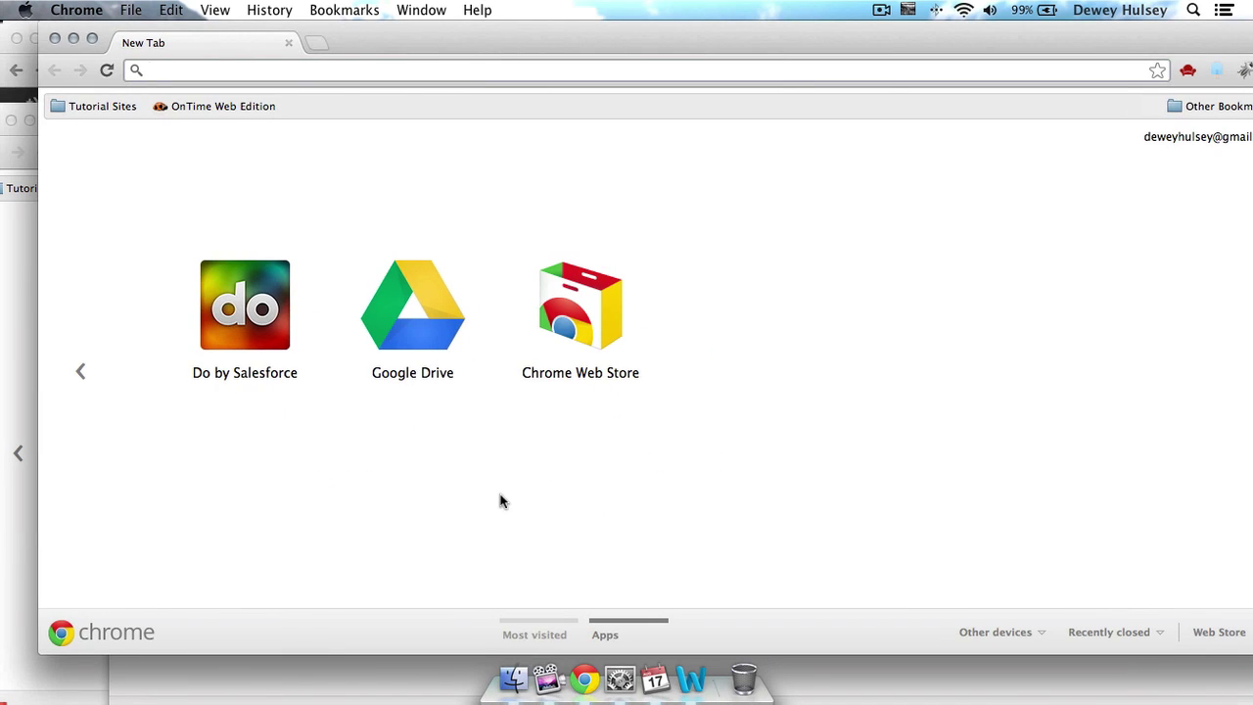
Bring Finder forward and spread its overlapping Desktop windows apart
left_click(529, 697)
left_click(382, 108)
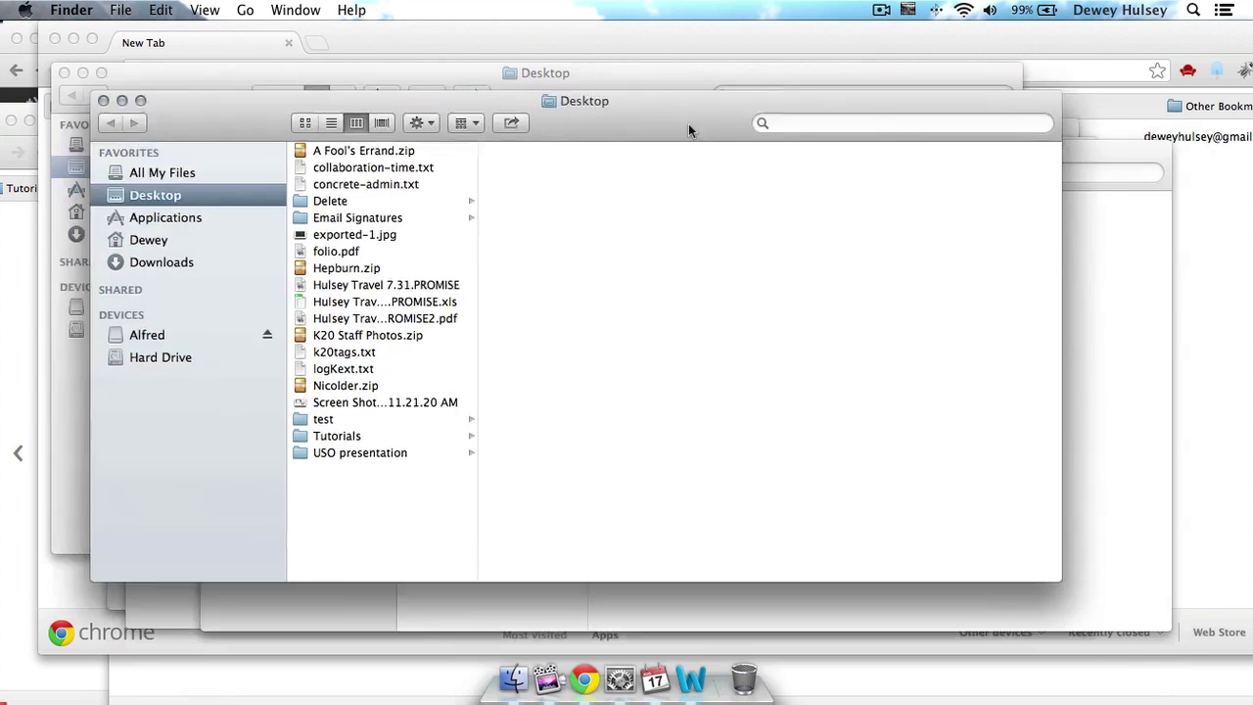
left_click(688, 123)
left_click_drag(661, 95, 610, 139)
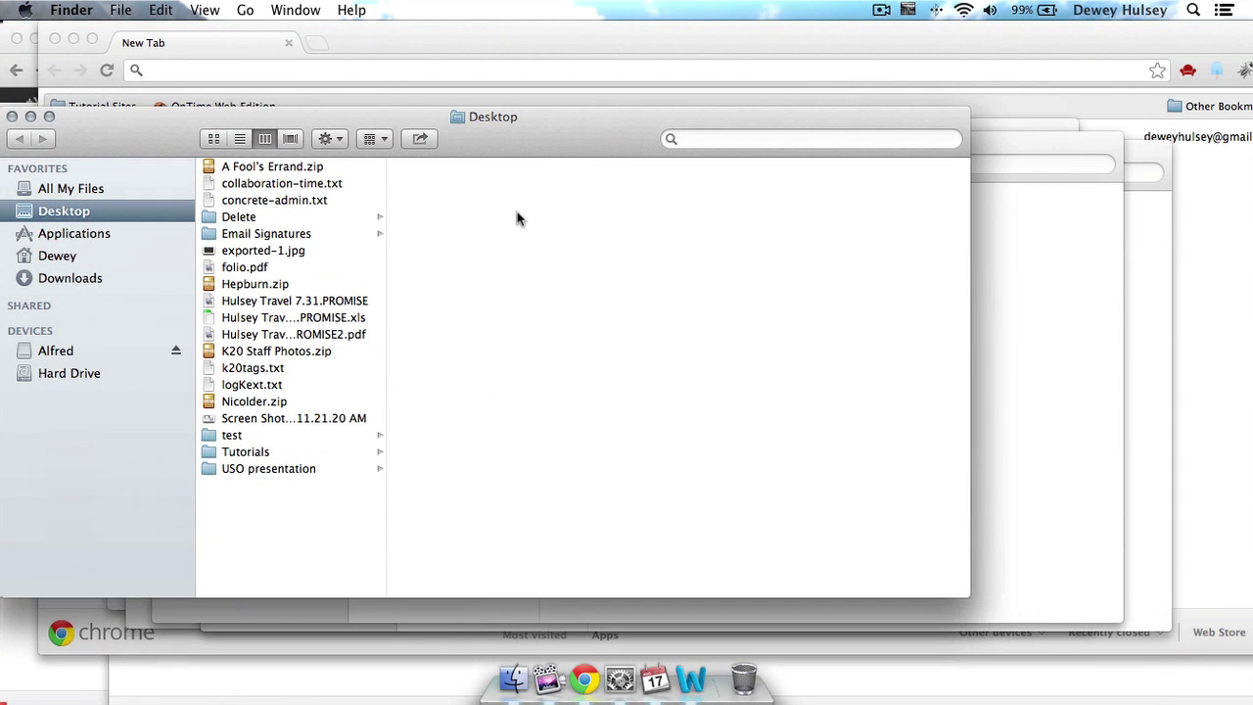
left_click_drag(452, 137, 507, 135)
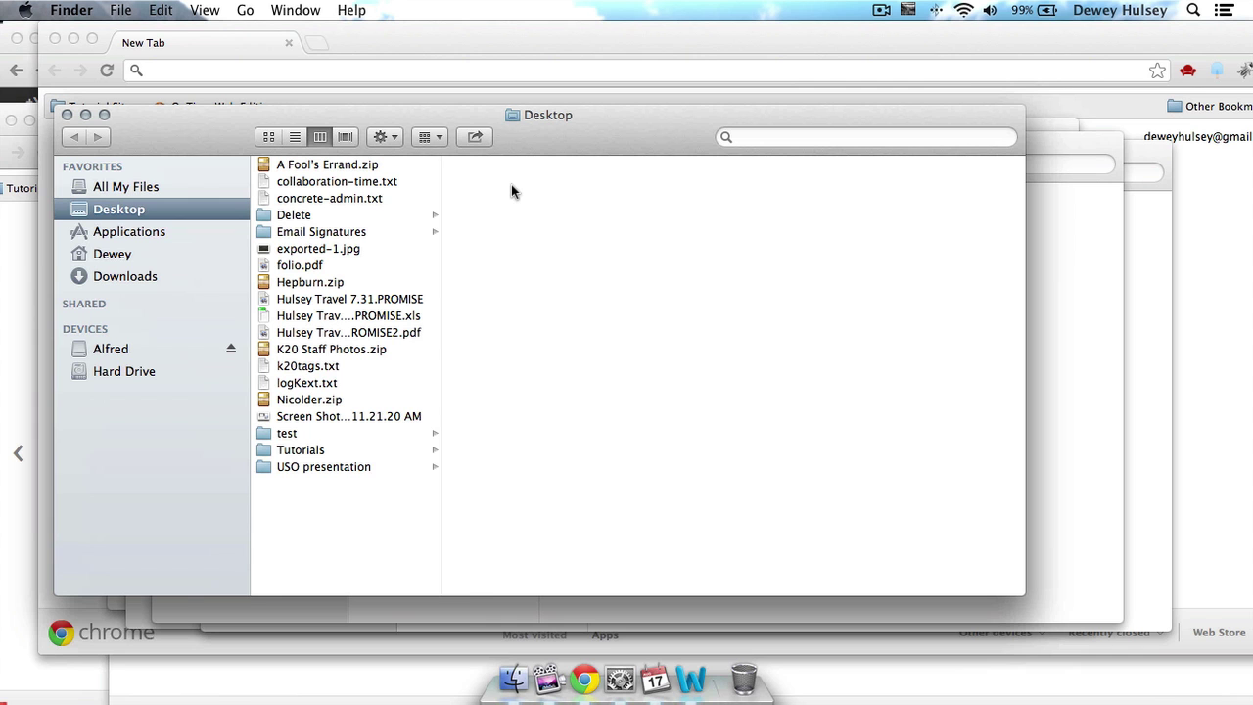
Use Mission Control to bring a Chrome window, a Word document and a Finder window forward in turn
key("ctrl+Up")
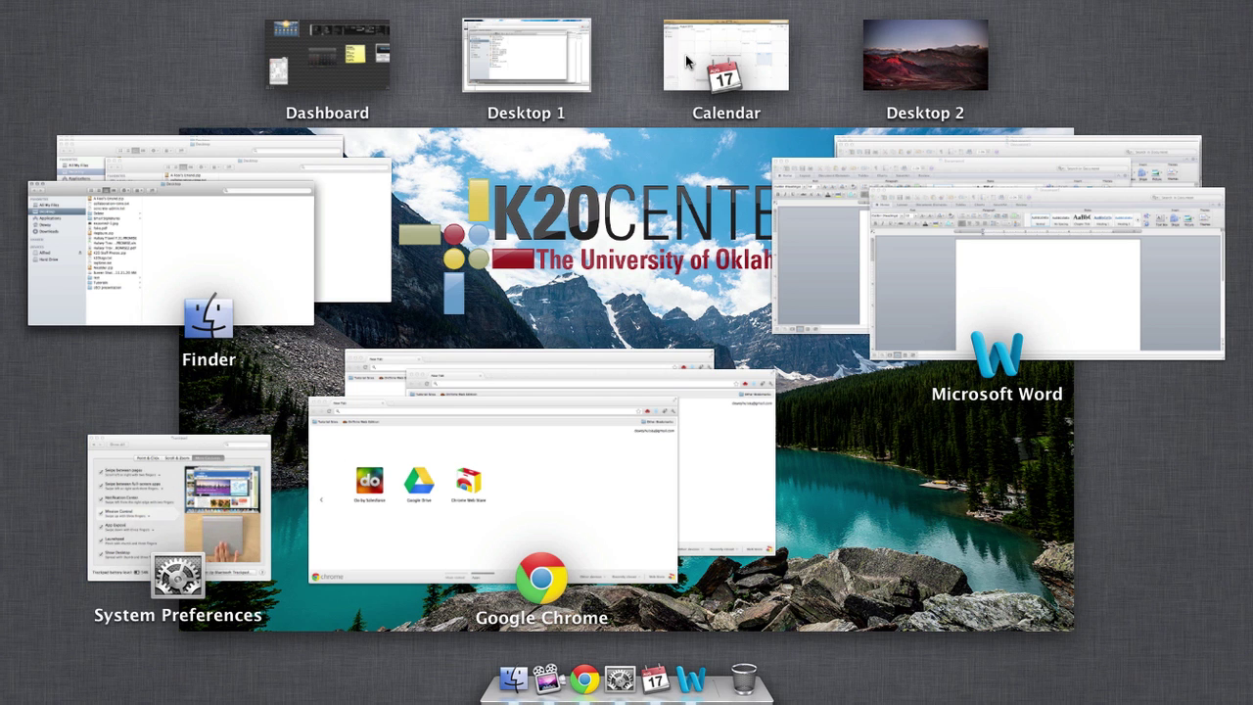
left_click(514, 482)
key("ctrl+Up")
left_click(1111, 251)
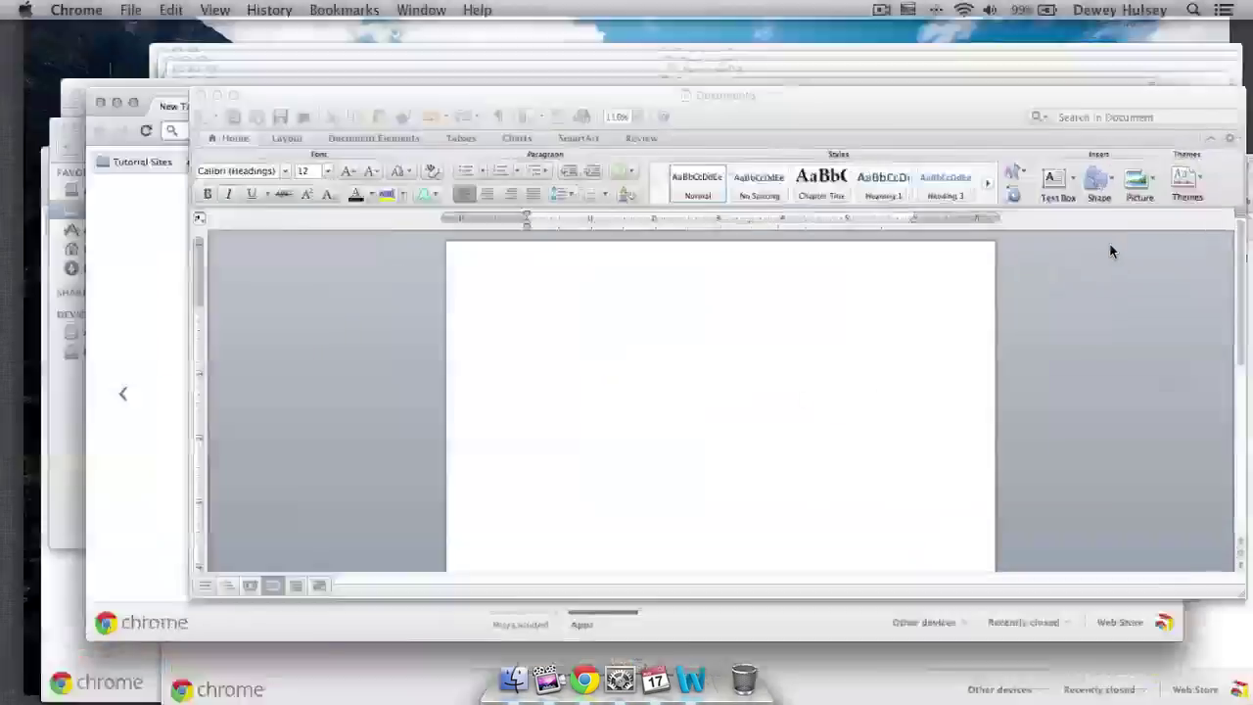
key("ctrl+Up")
left_click(332, 228)
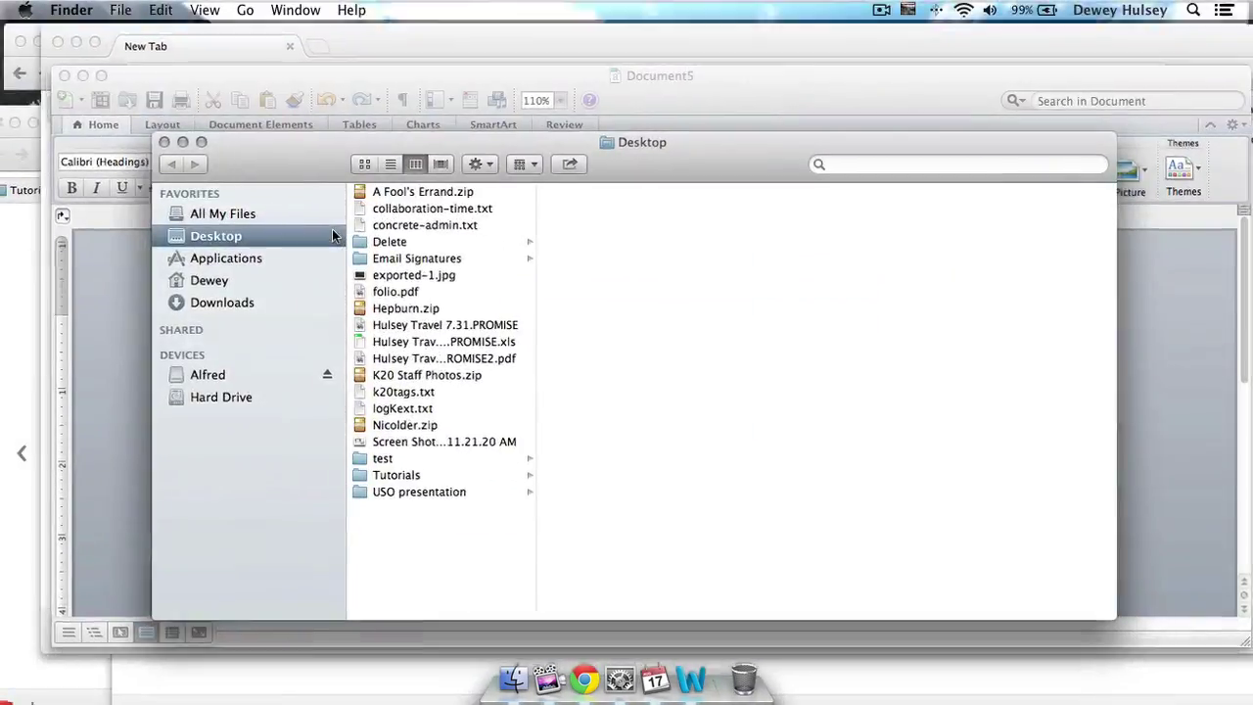
Open the full-screen Calendar from Mission Control and switch between it and Desktop 1, finishing on Desktop 1
key("ctrl+Up")
left_click(685, 53)
key("ctrl+Up")
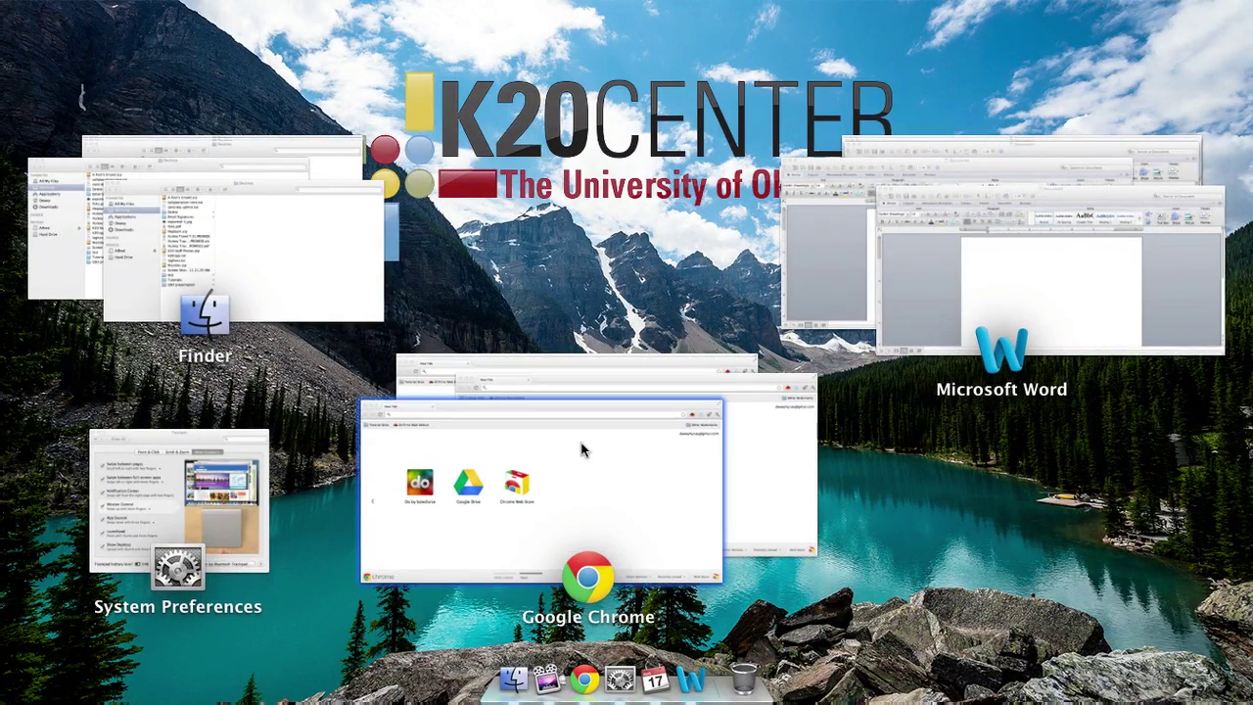
key("ctrl+Right")
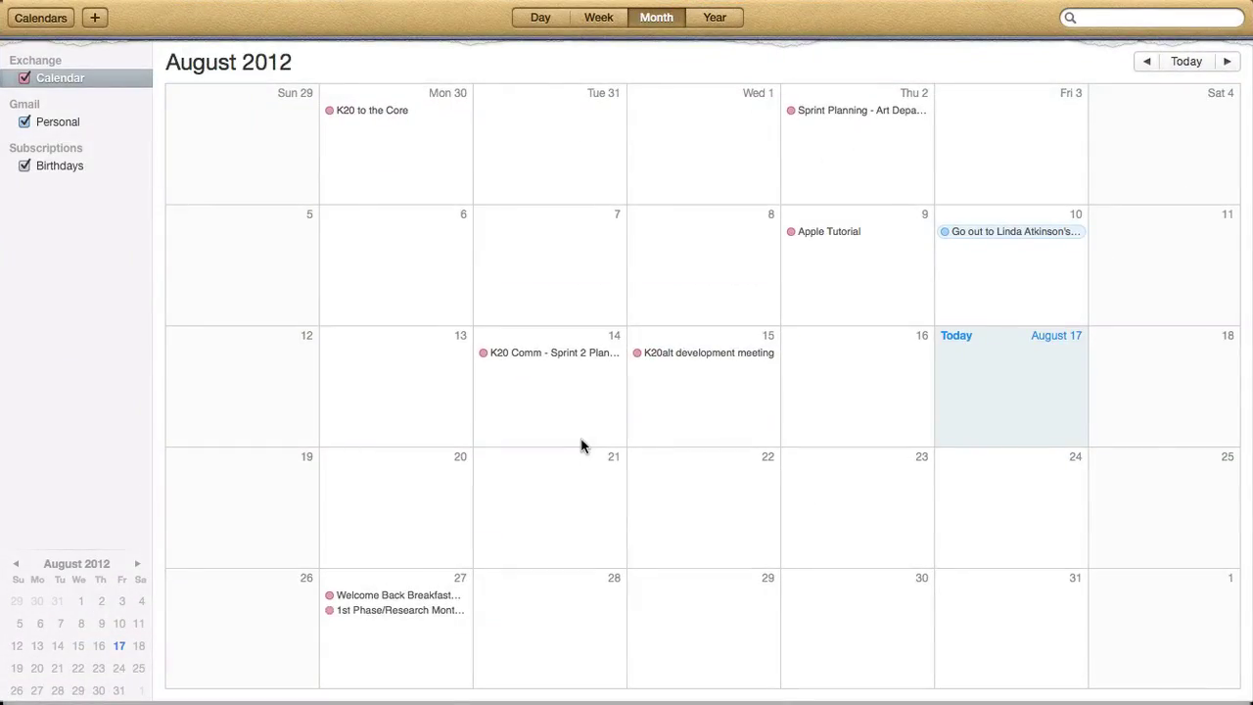
key("ctrl+Left")
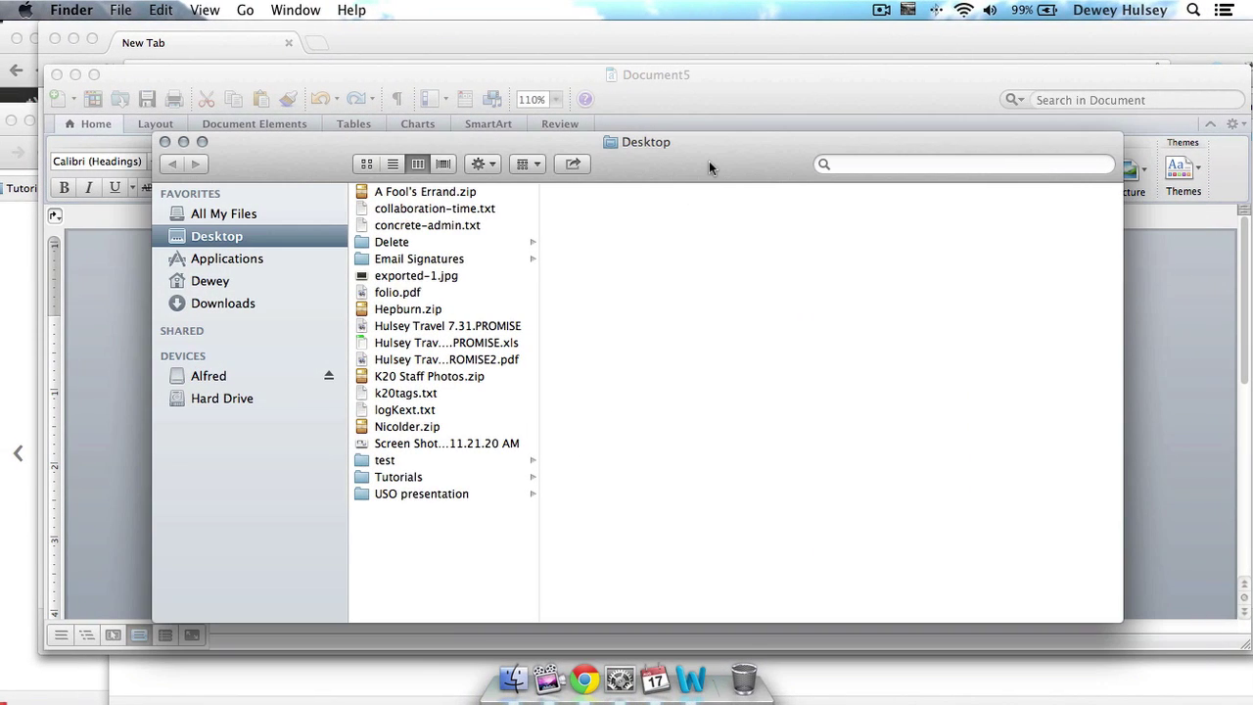
Preview the App Exposé gesture in the Trackpad preferences, and show and dismiss App Exposé for the Finder windows
left_click_drag(709, 161, 698, 178)
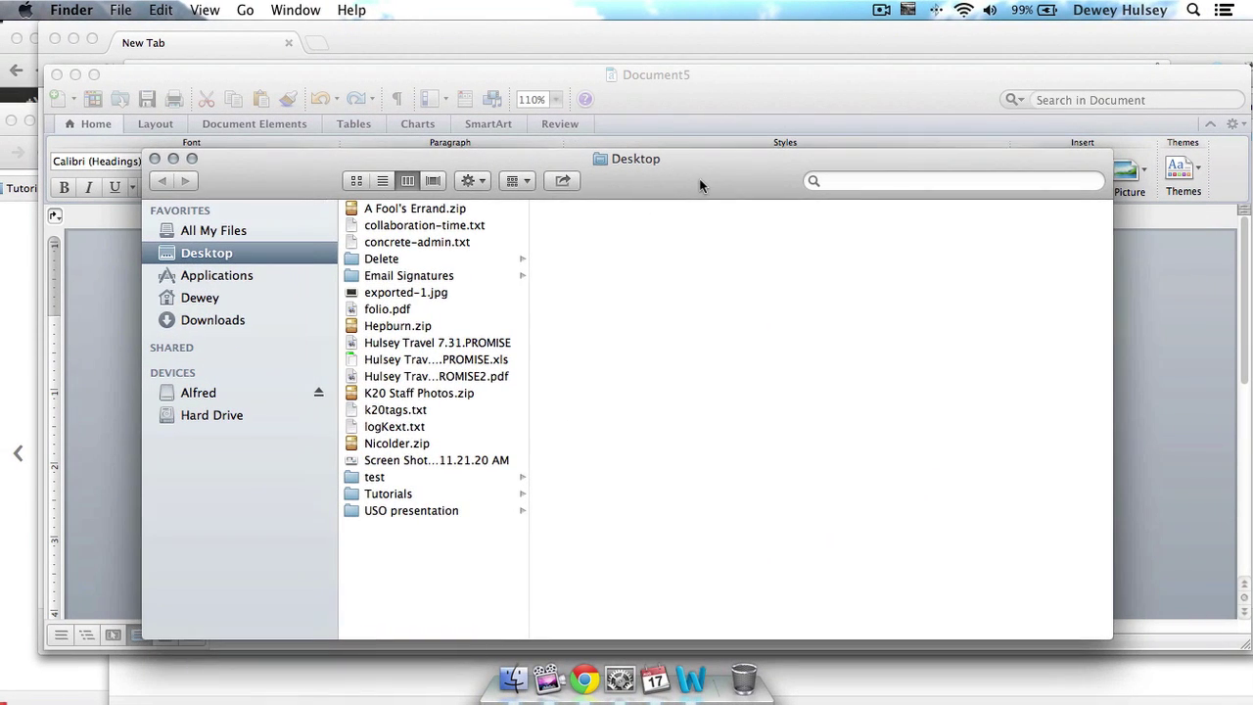
left_click(615, 680)
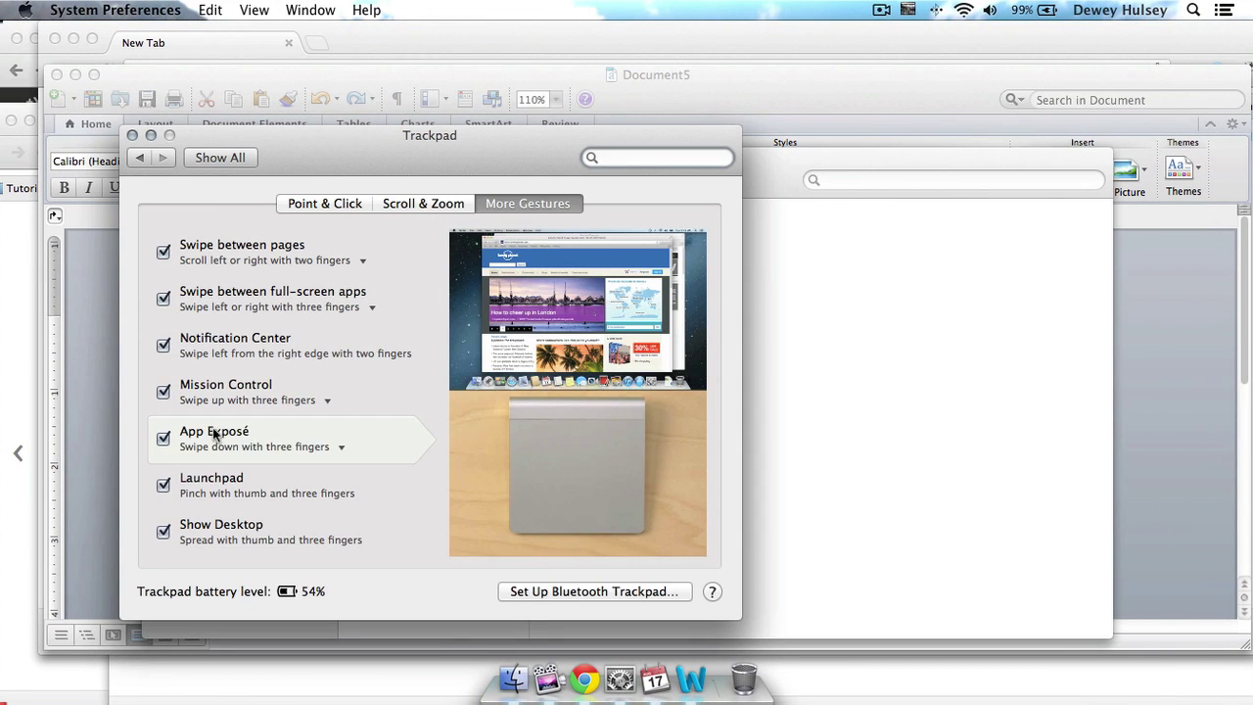
left_click(752, 174)
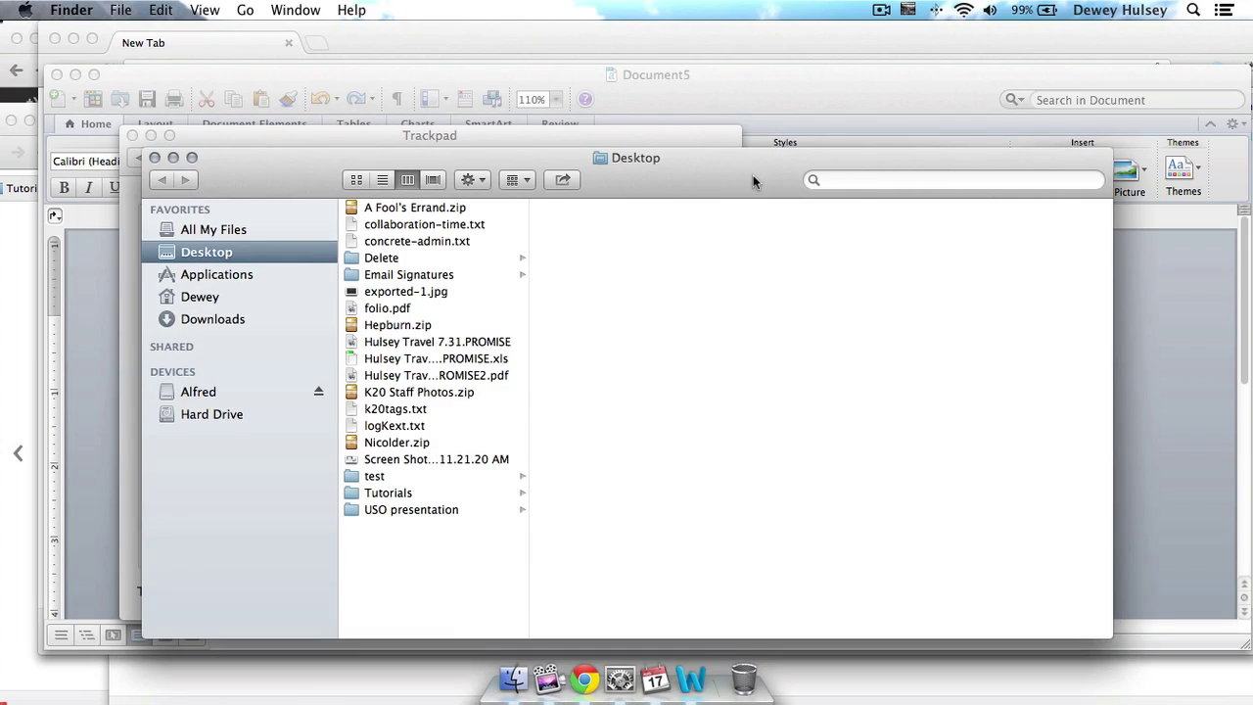
key("ctrl+Down")
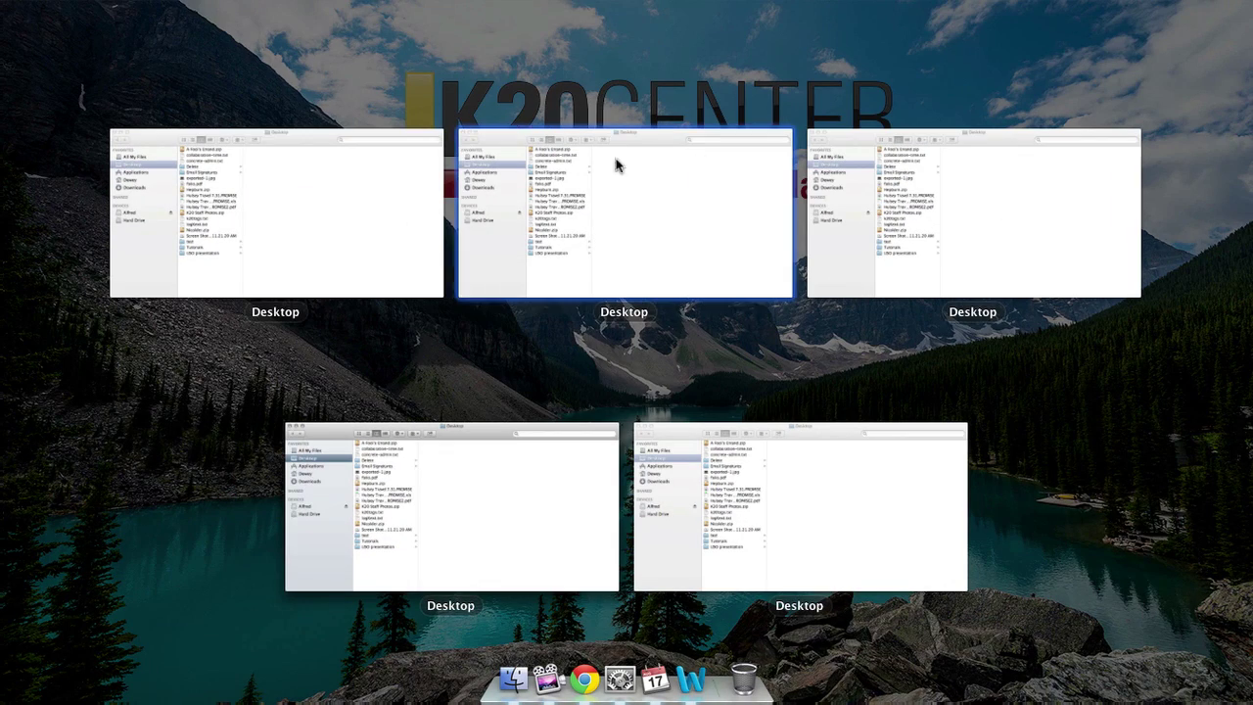
key("Escape")
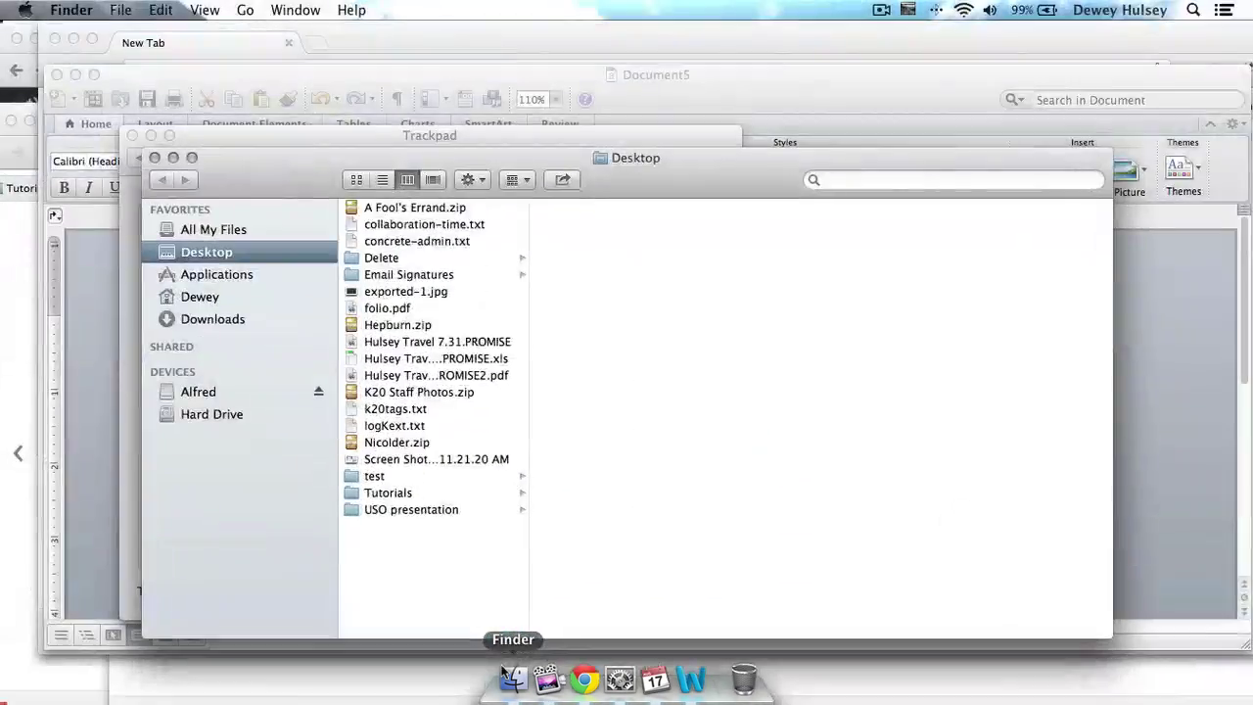
Switch to Word through Mission Control, and use App Exposé to bring Document3, Document2 and Document1 forward in turn
key("ctrl+Up")
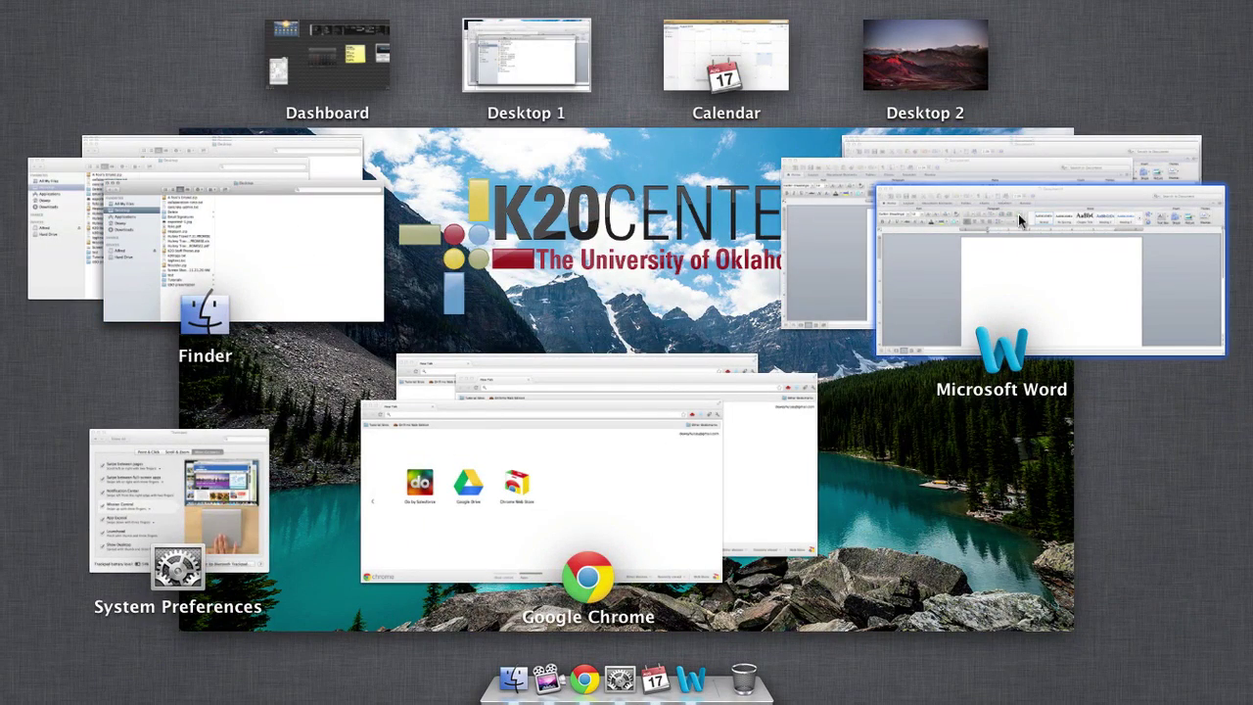
left_click(861, 306)
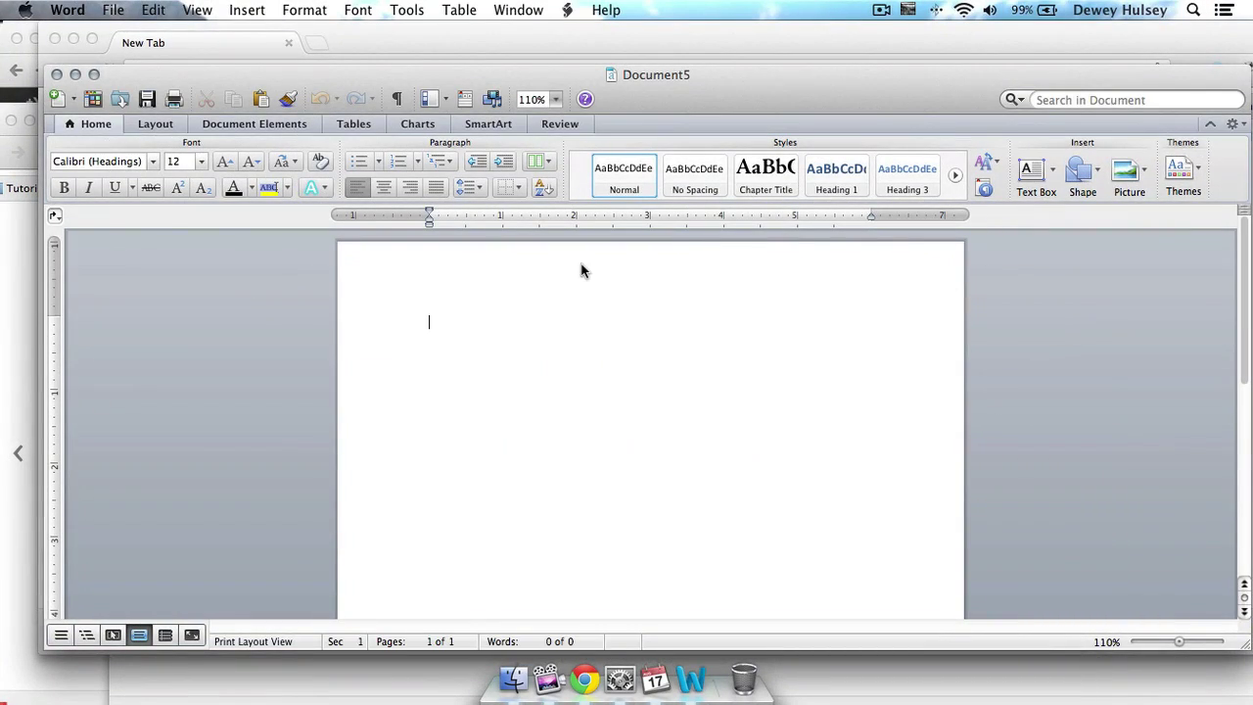
key("ctrl+Down")
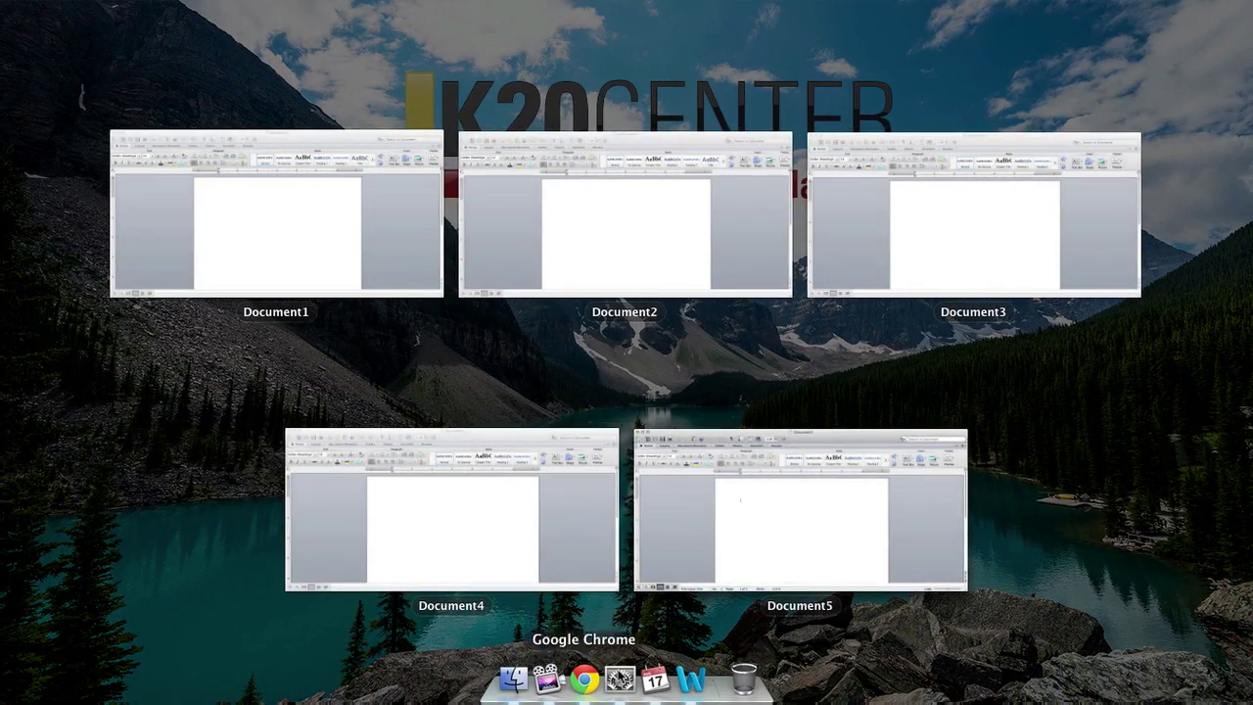
left_click(1042, 198)
key("ctrl+Down")
left_click(694, 196)
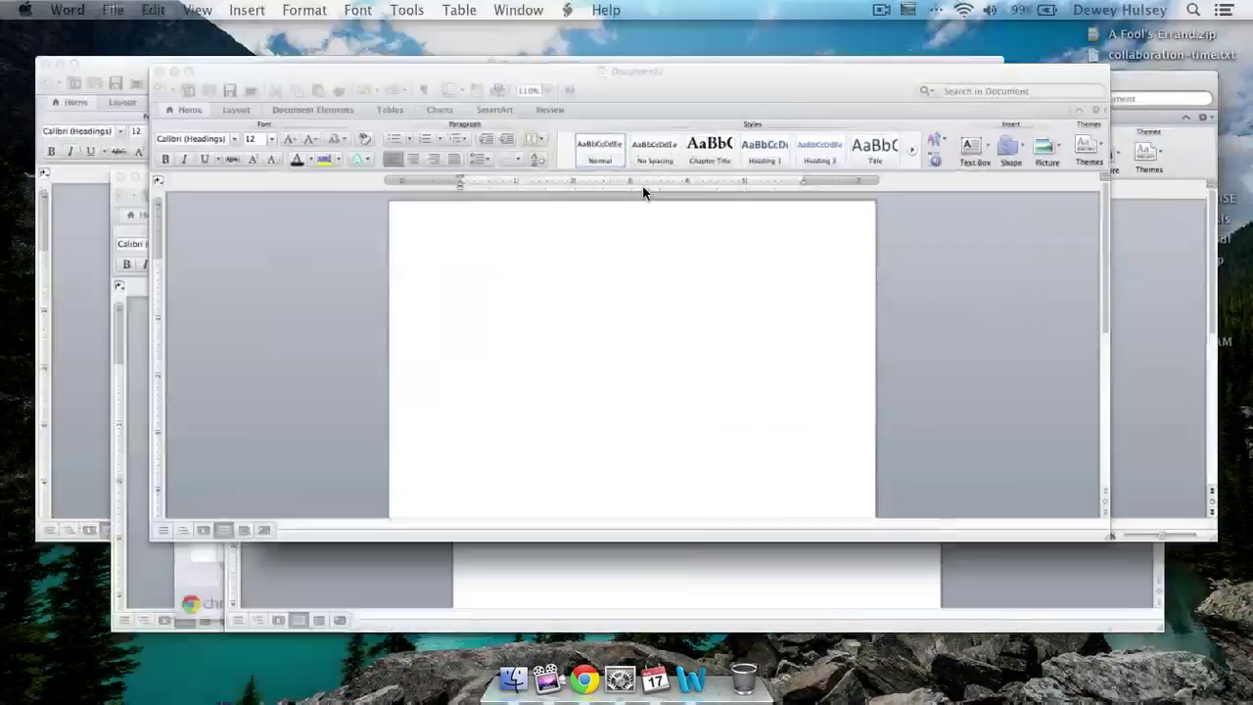
key("ctrl+Down")
left_click(340, 185)
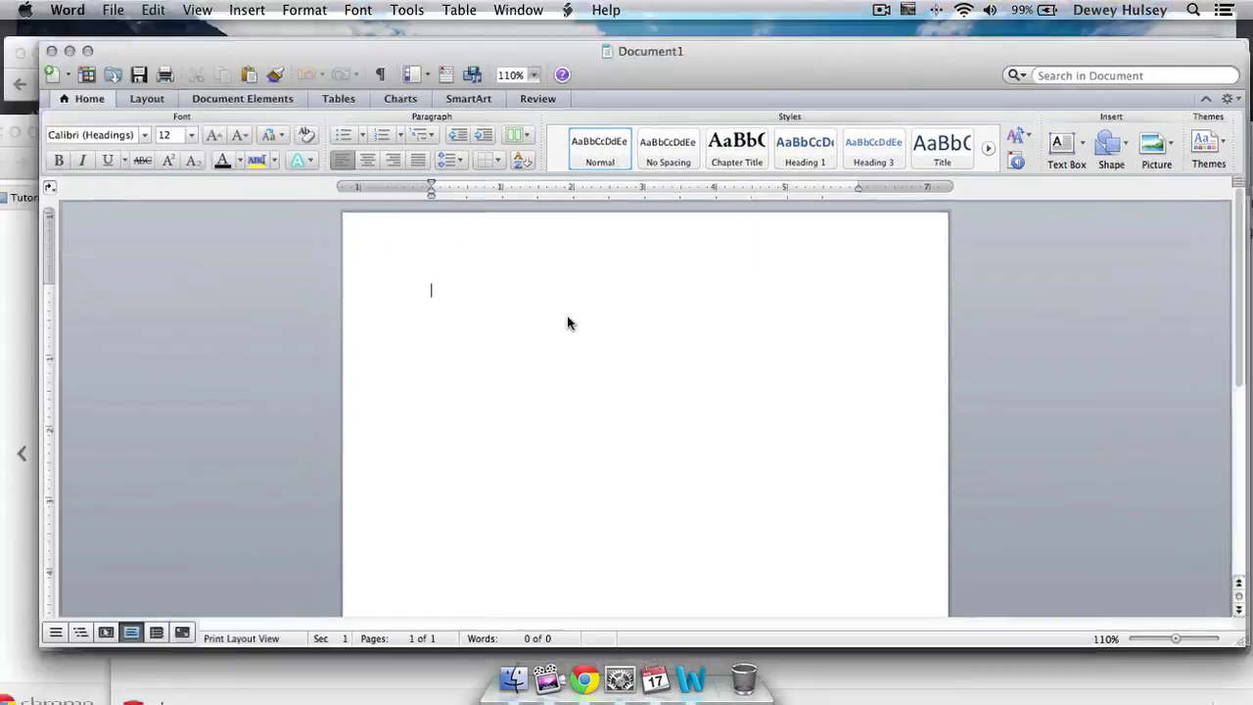
Switch to Chrome through Mission Control, and show and dismiss App Exposé for the Chrome windows
key("ctrl+Up")
left_click(386, 469)
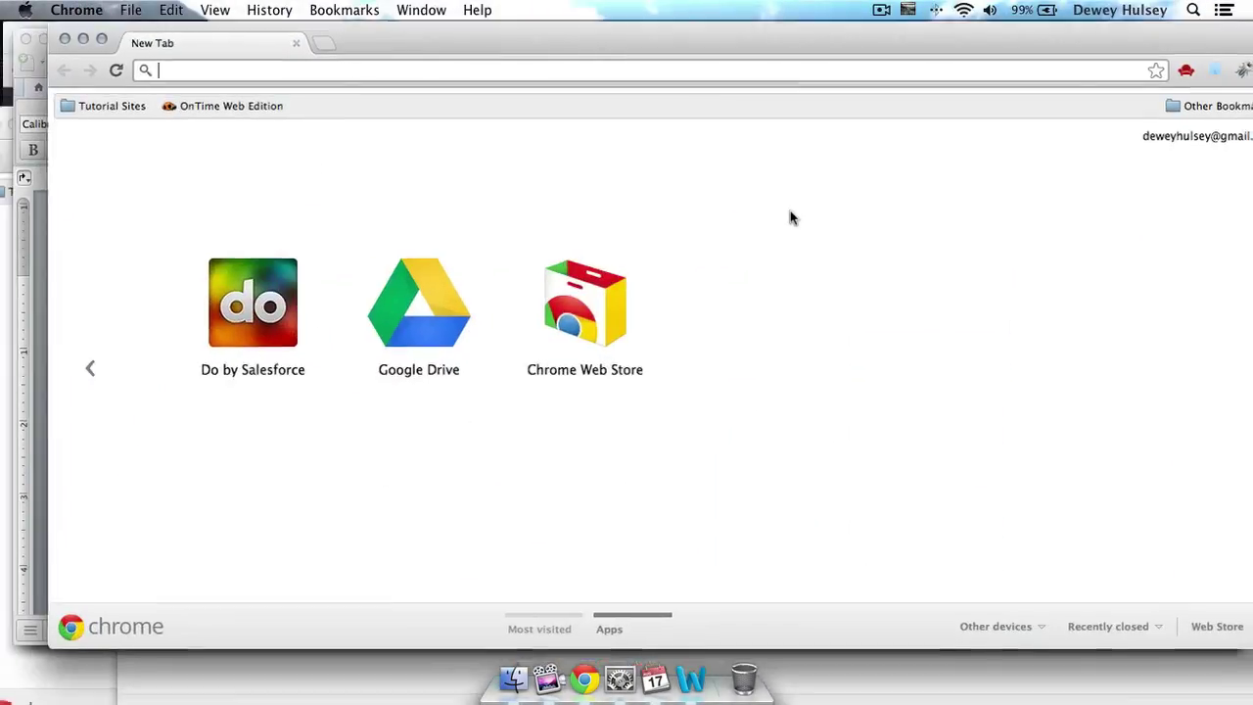
key("ctrl+Down")
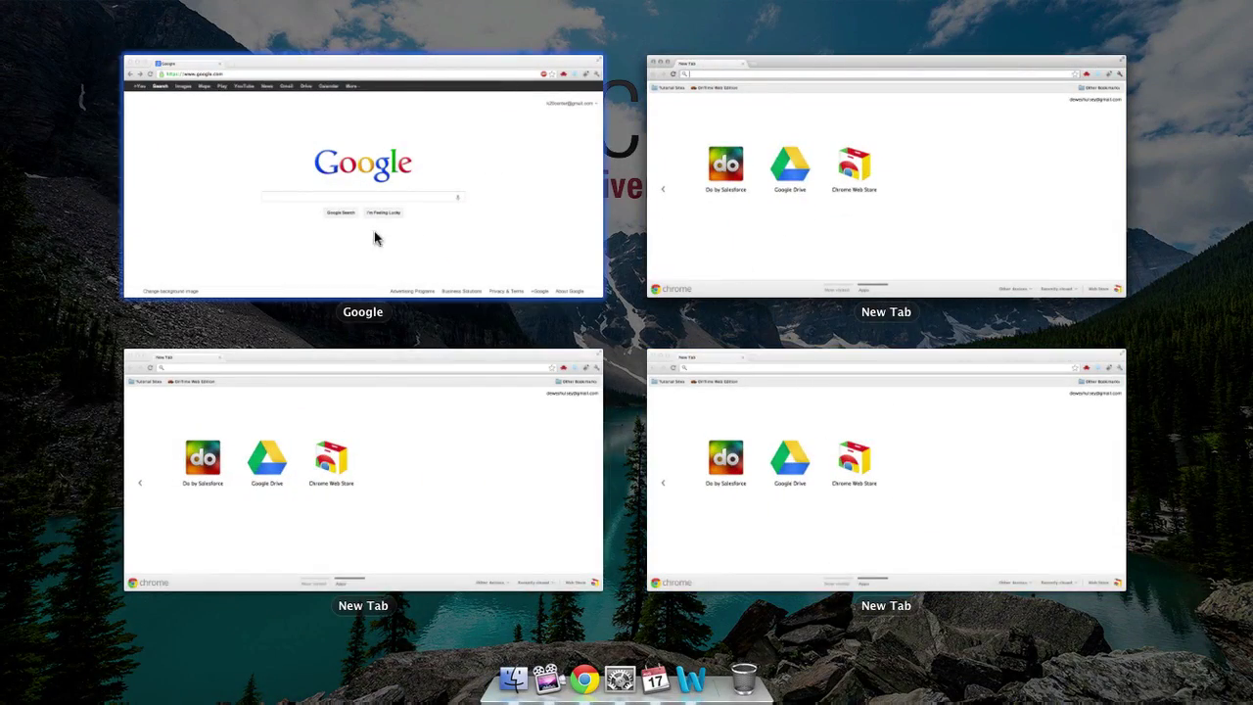
key("ctrl+Down")
Bring another Chrome New Tab window forward from Mission Control and make it full screen
key("ctrl+Up")
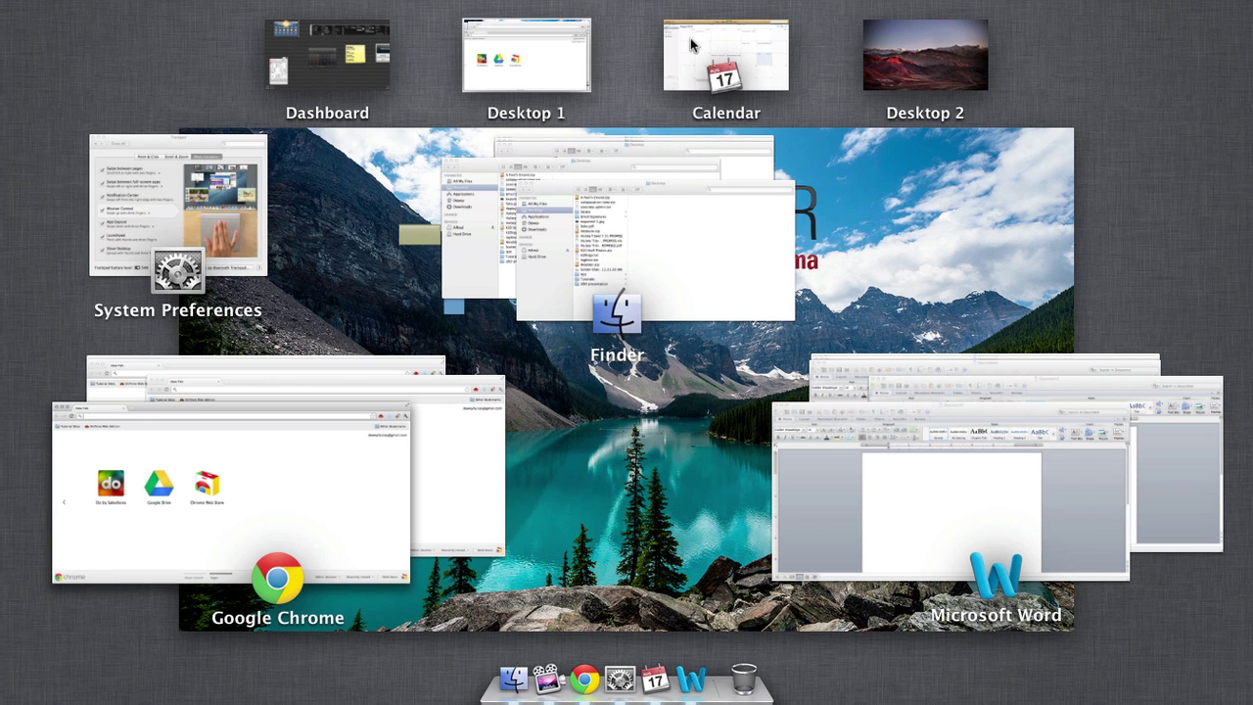
left_click(330, 441)
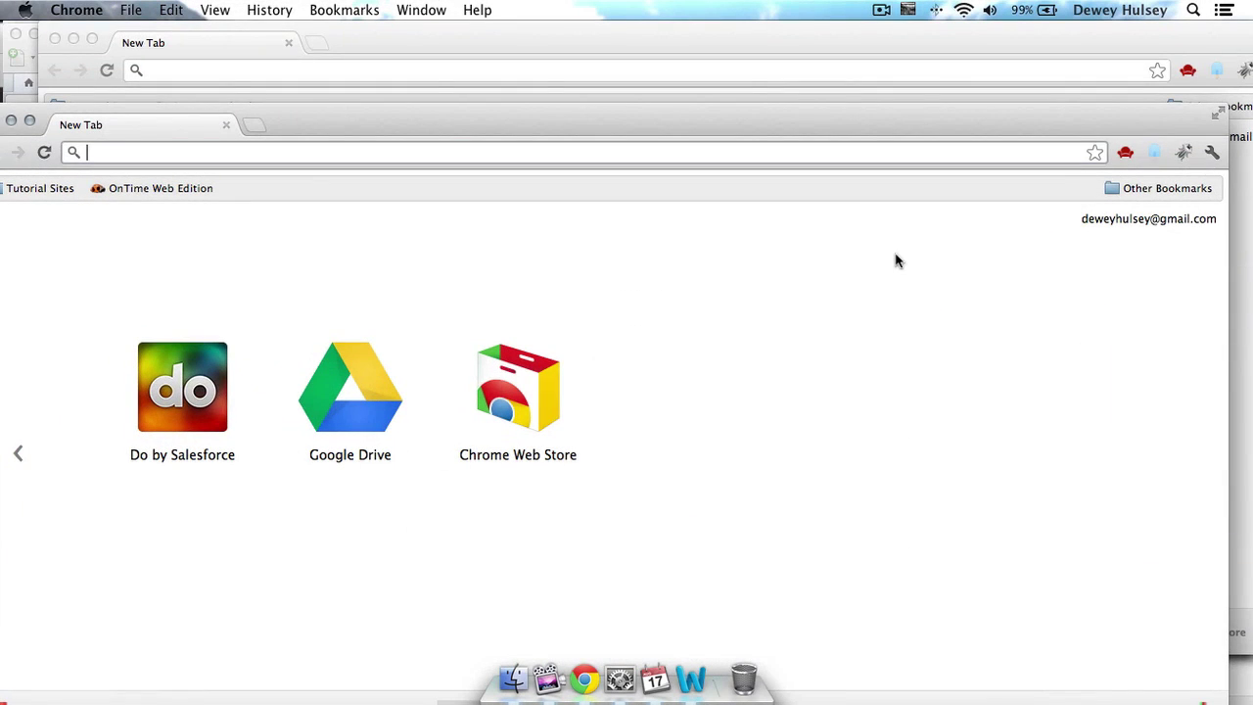
left_click(1218, 116)
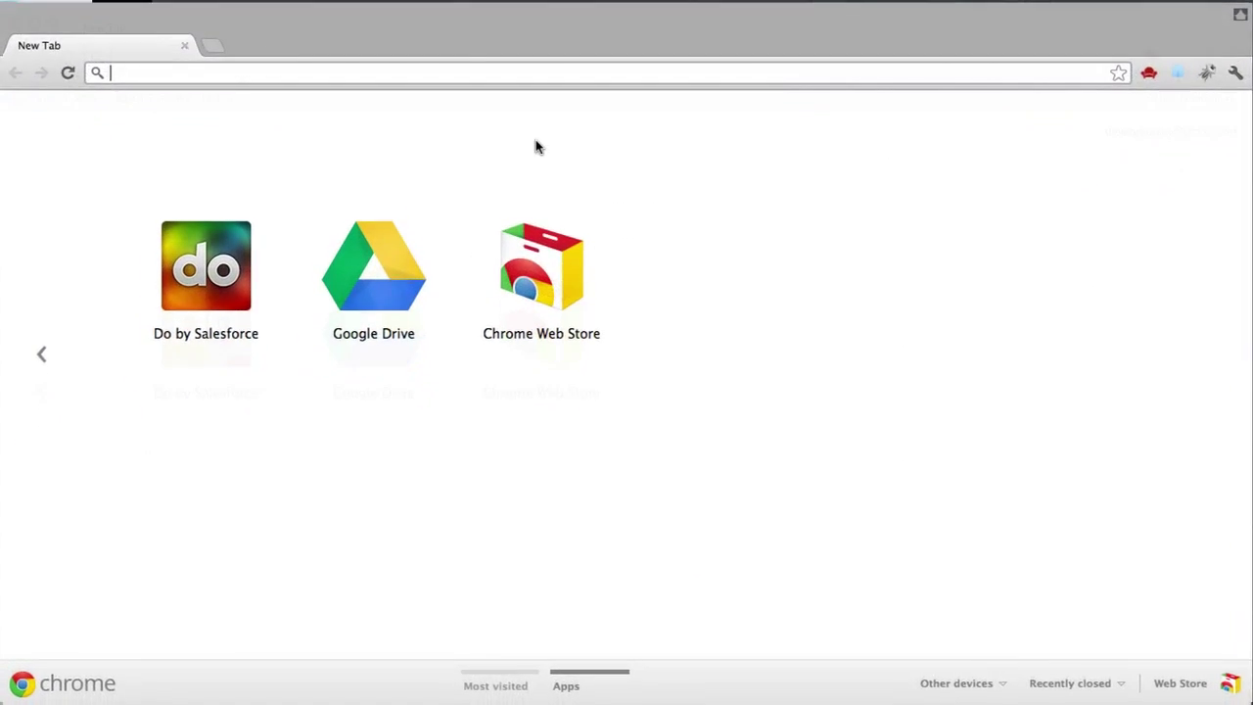
Show and dismiss Mission Control from the full-screen Chrome space, and repeat from Desktop 1, switching between the two spaces
key("ctrl+Up")
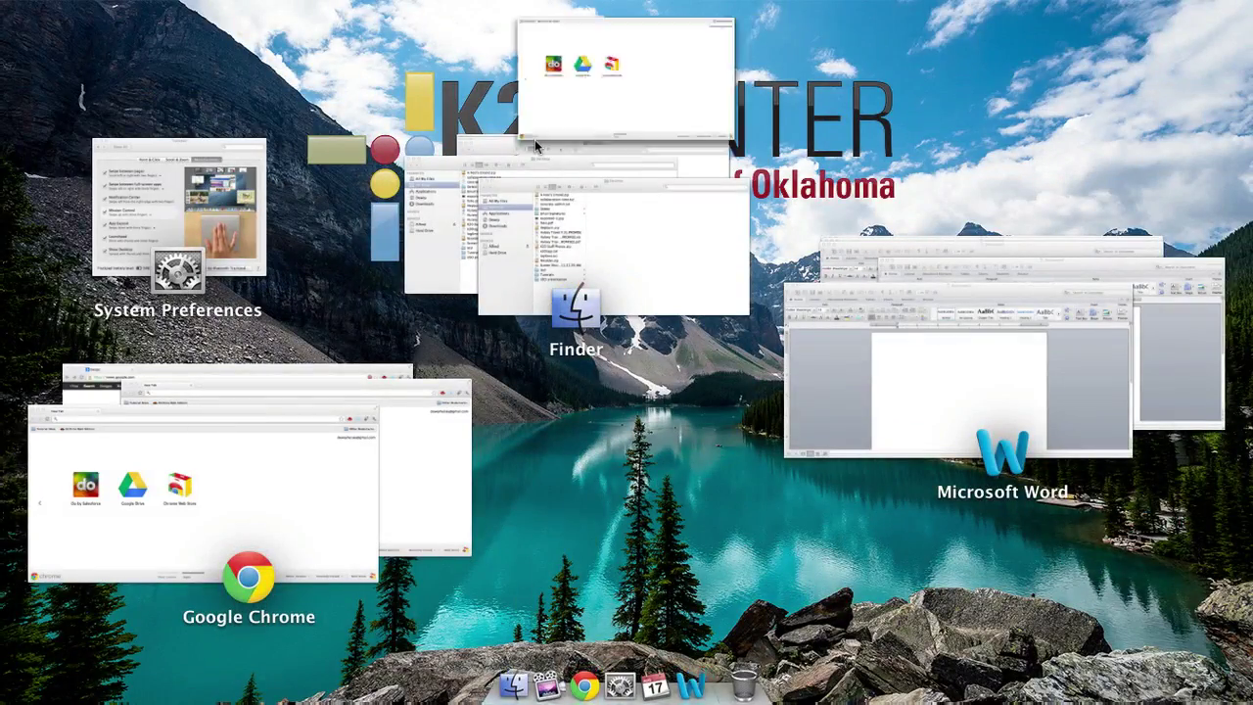
key("Escape")
key("ctrl+Left")
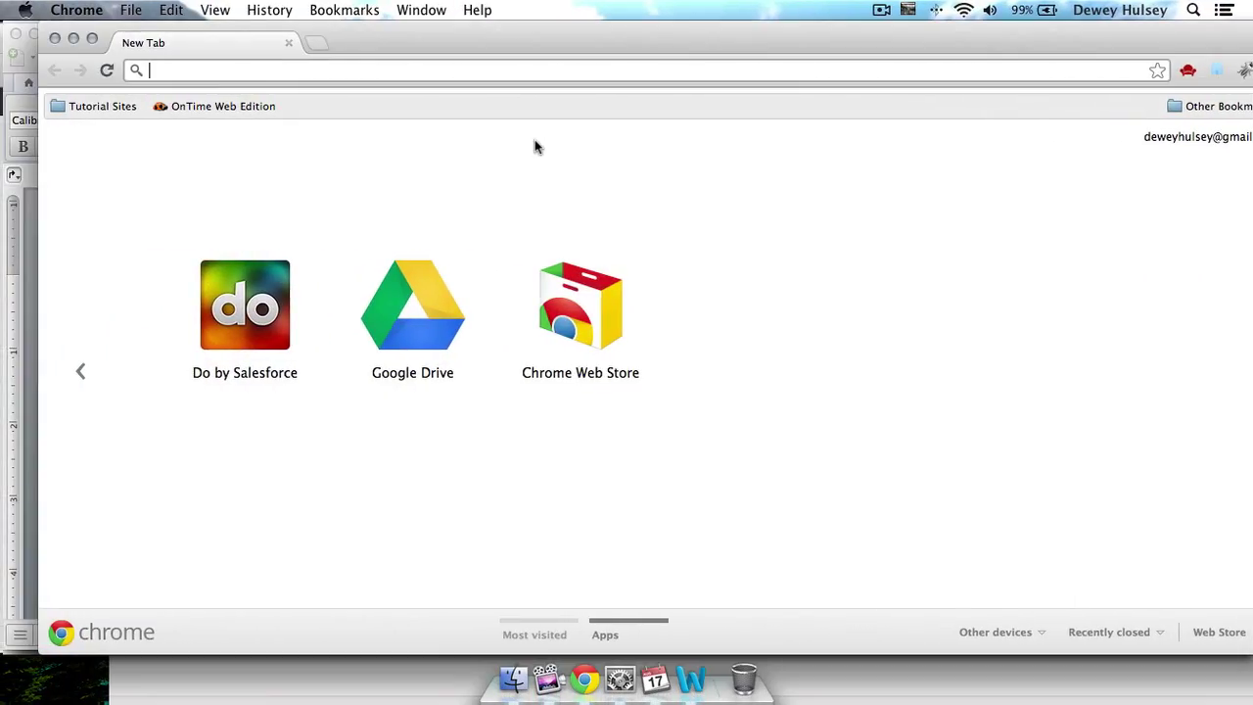
key("ctrl+Up")
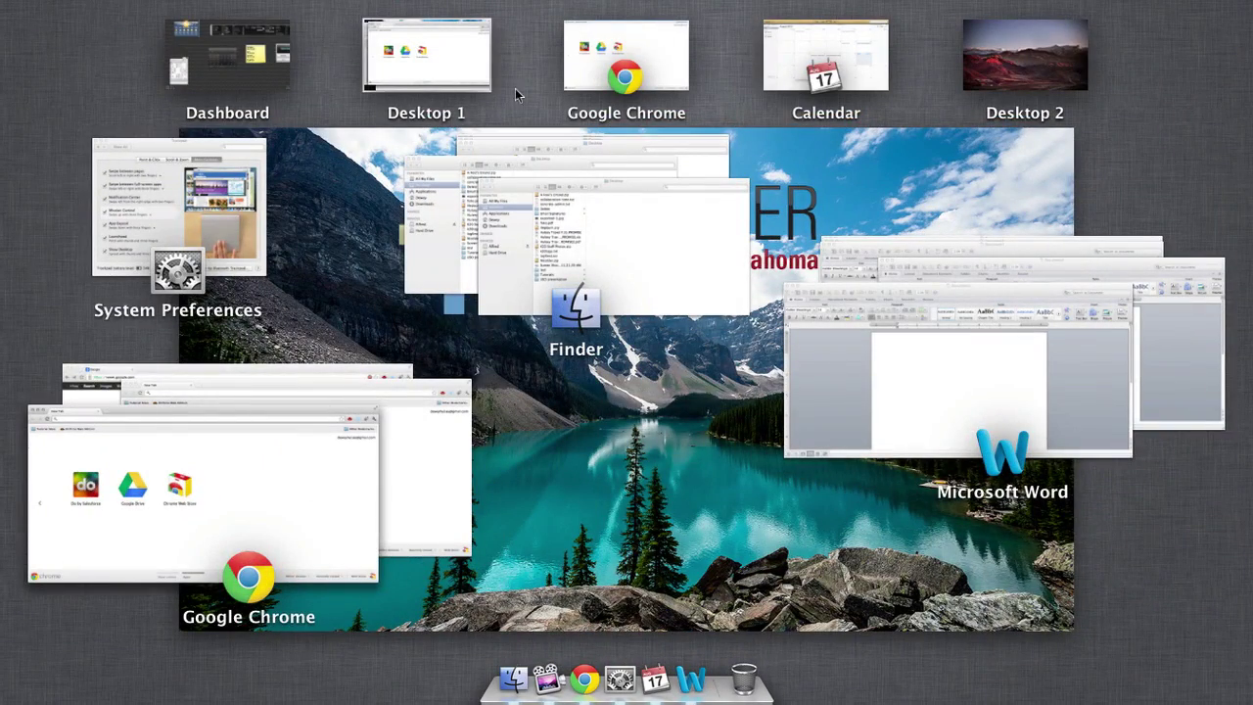
left_click(599, 64)
key("ctrl+Up")
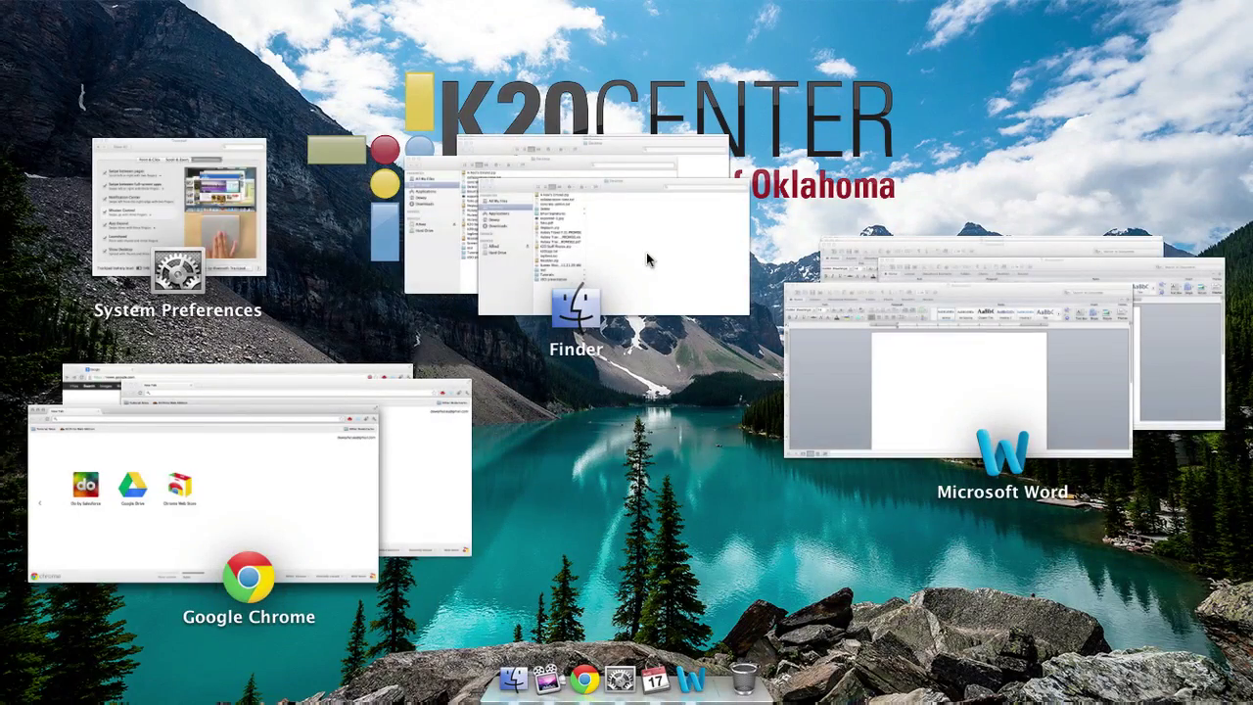
left_click(551, 531)
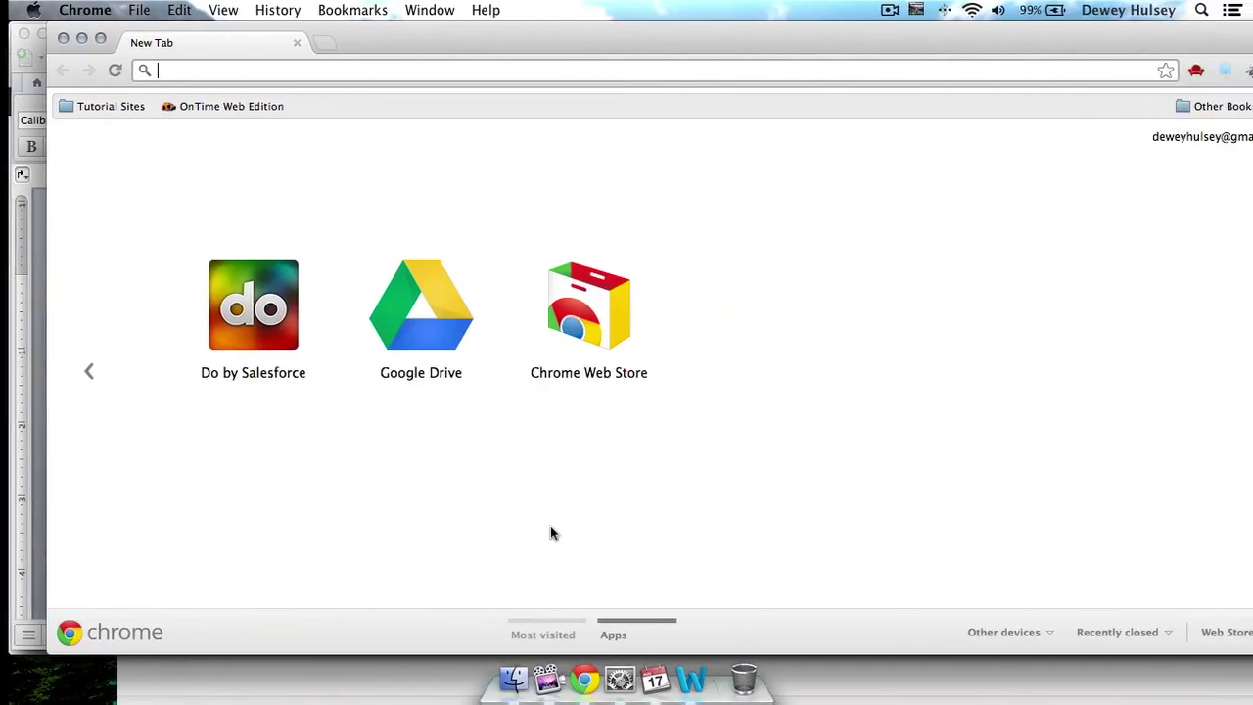
Reorder the spaces in Mission Control so the full-screen Google Chrome space comes after Calendar
key("ctrl+Up")
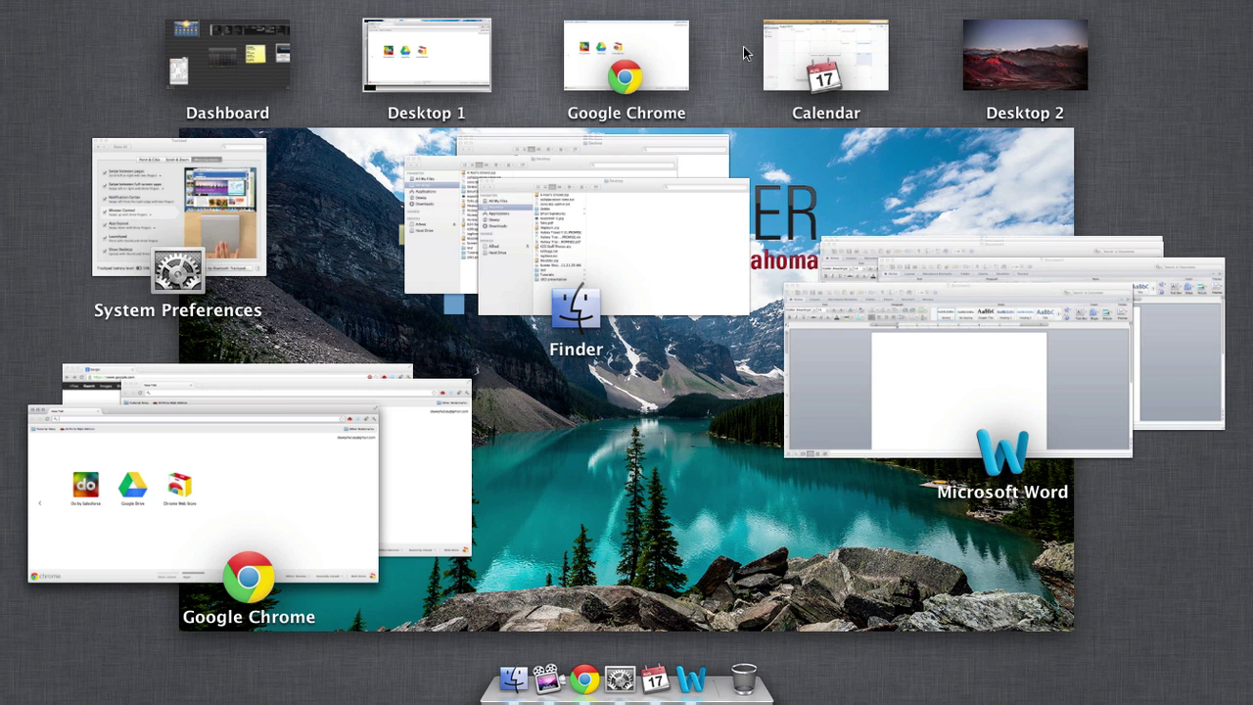
left_click_drag(676, 60, 862, 59)
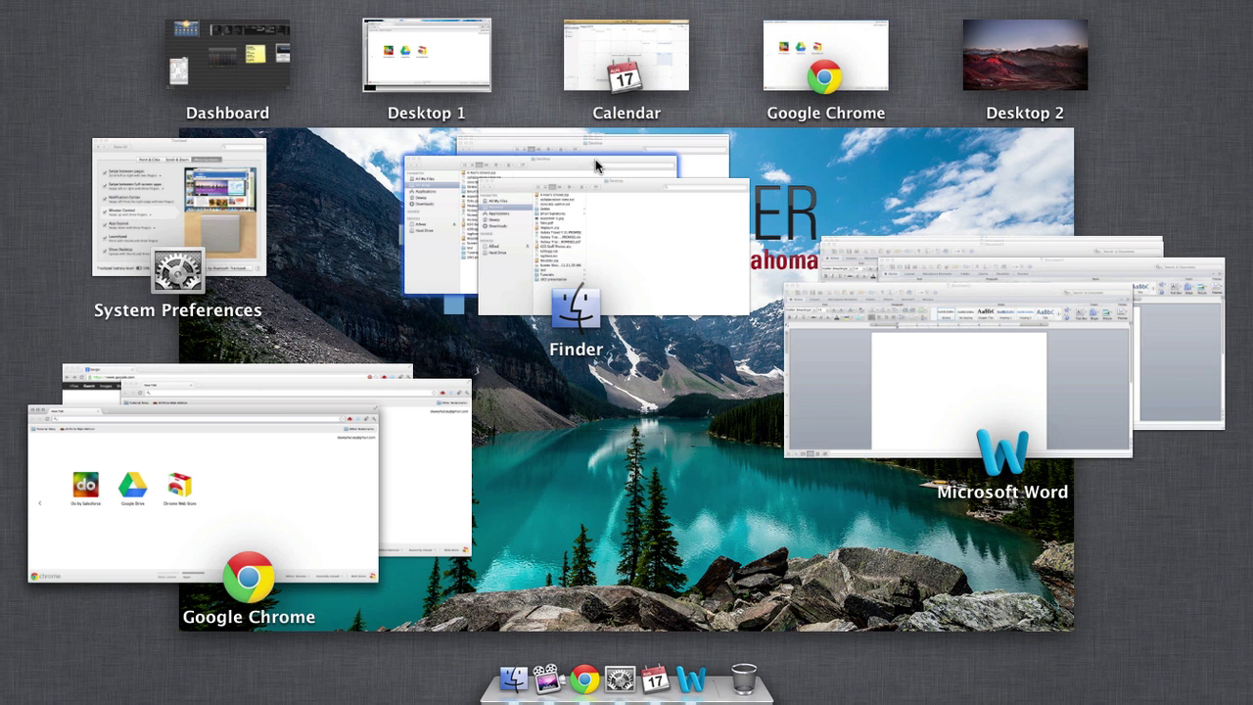
Move the System Preferences window and the Word Document1 window from Desktop 1 to Desktop 2, and go to Desktop 2
left_click_drag(147, 206, 1023, 59)
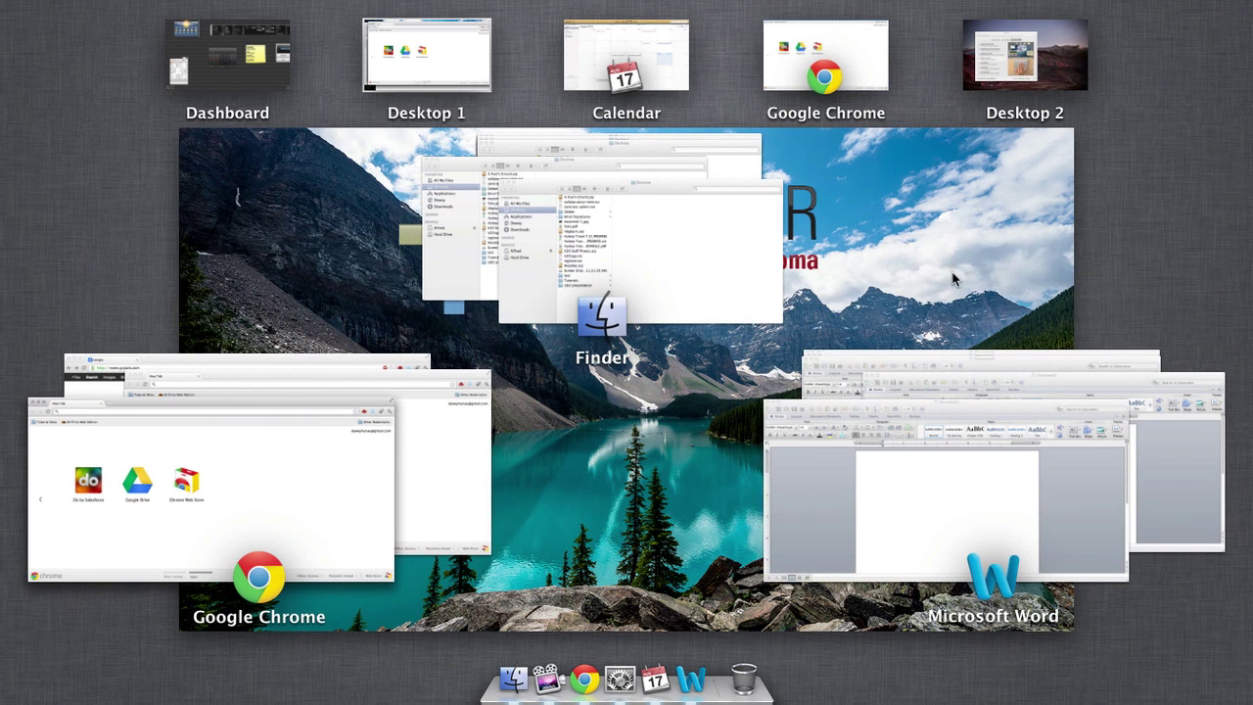
left_click_drag(881, 428, 1018, 59)
left_click(988, 68)
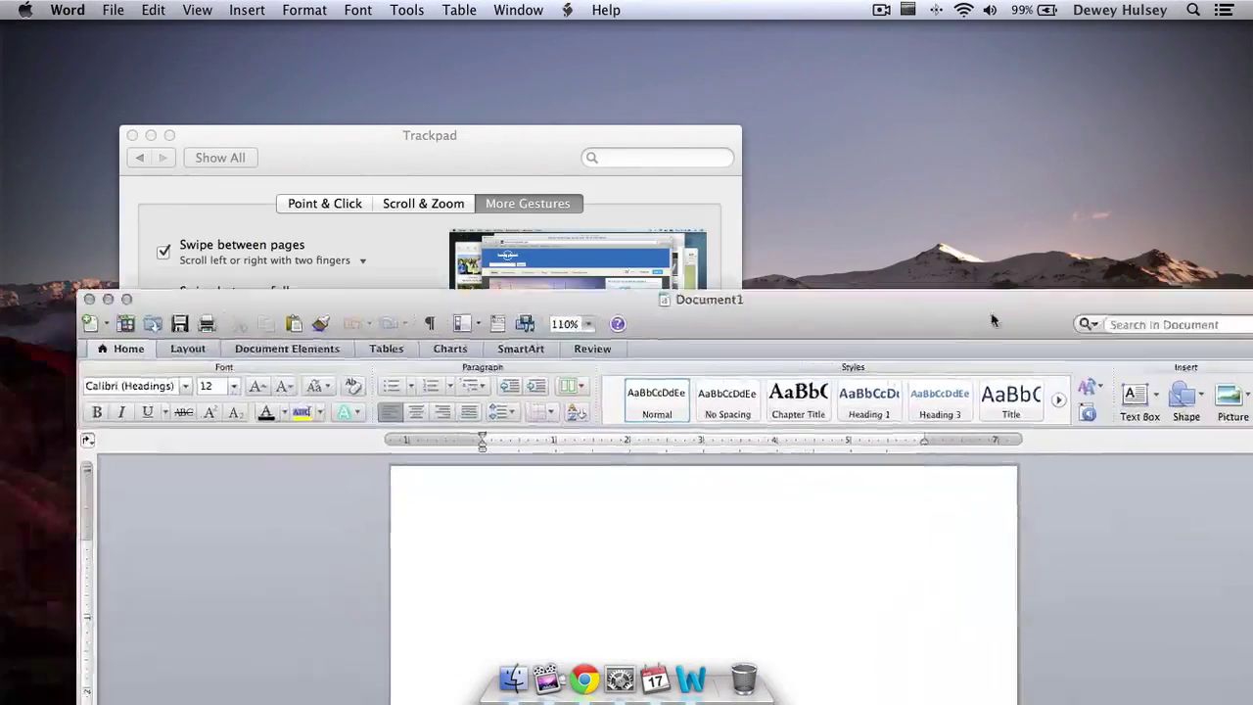
Switch from Desktop 2 back through the full-screen app spaces to the Document2 window on Desktop 1
key("ctrl+Right")
key("ctrl+Left")
key("ctrl+Left")
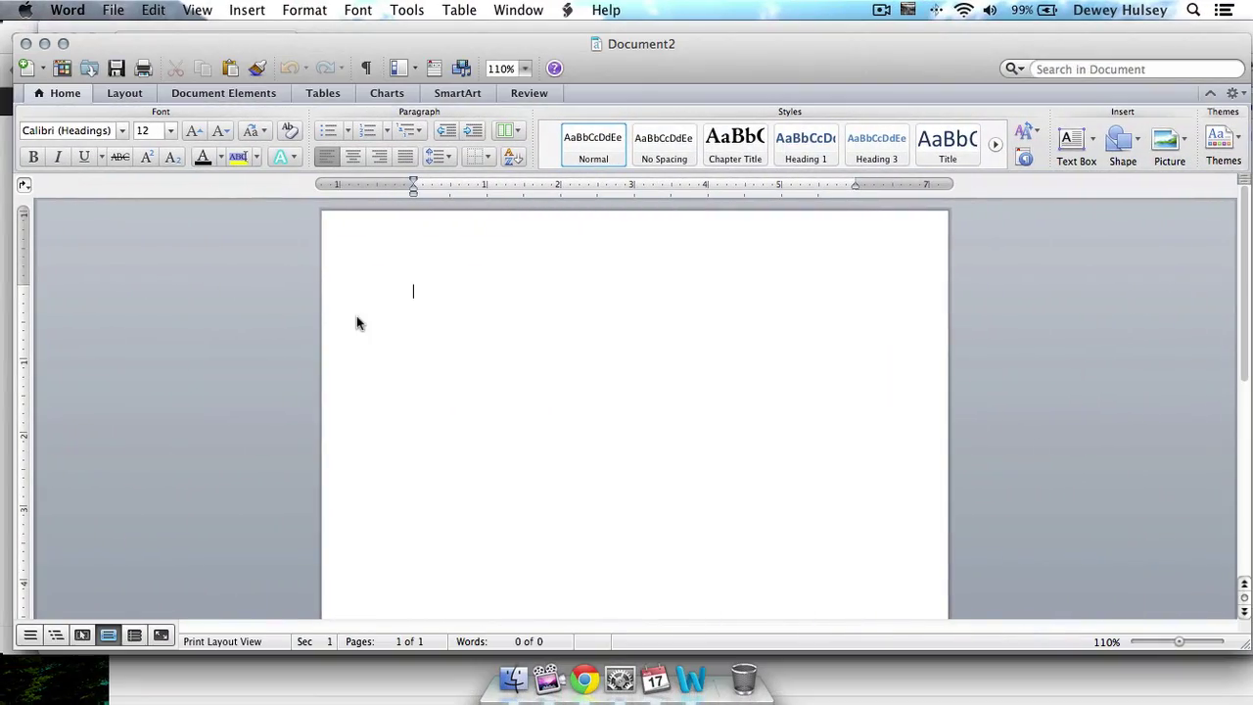
Show the Dashboard from Desktop 1 and return to the desktop
scroll(356, 318, "down", 1)
key("ctrl+Up")
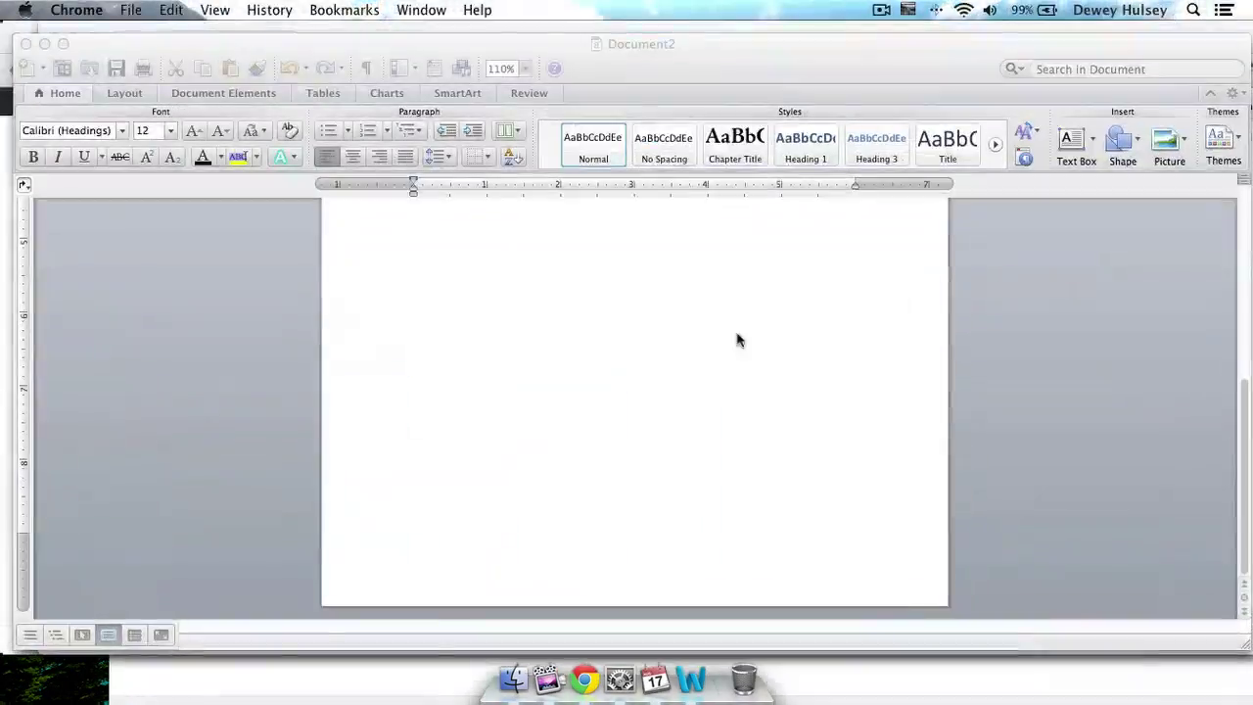
key("F12")
left_click(420, 449)
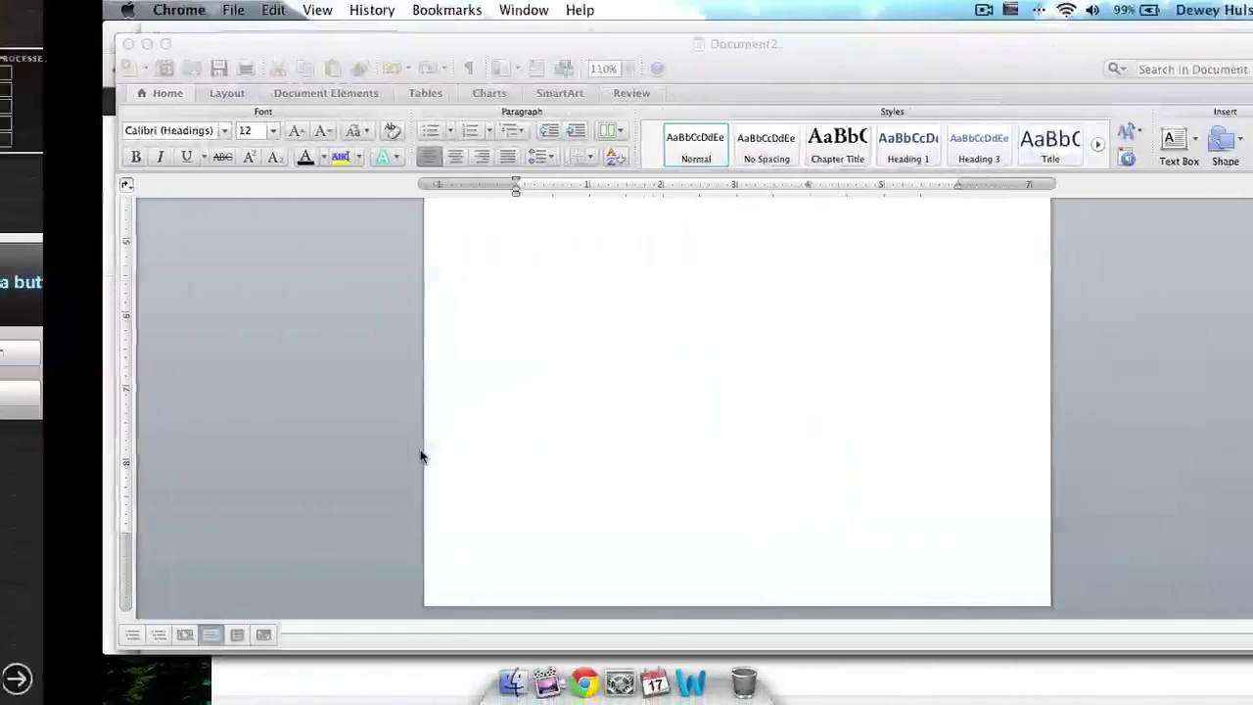